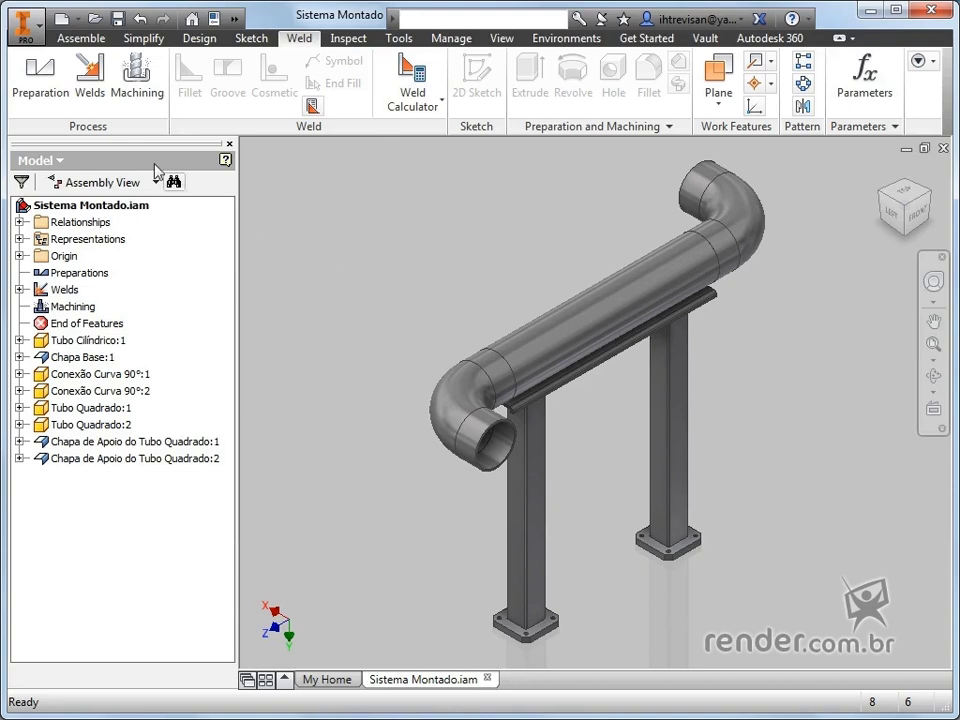
- Start a groove weld between the cylindrical tube's outer face as face set 1 and the base plate's upper face as face set 2
{"action": "left_click", "coordinate": [101, 119]}
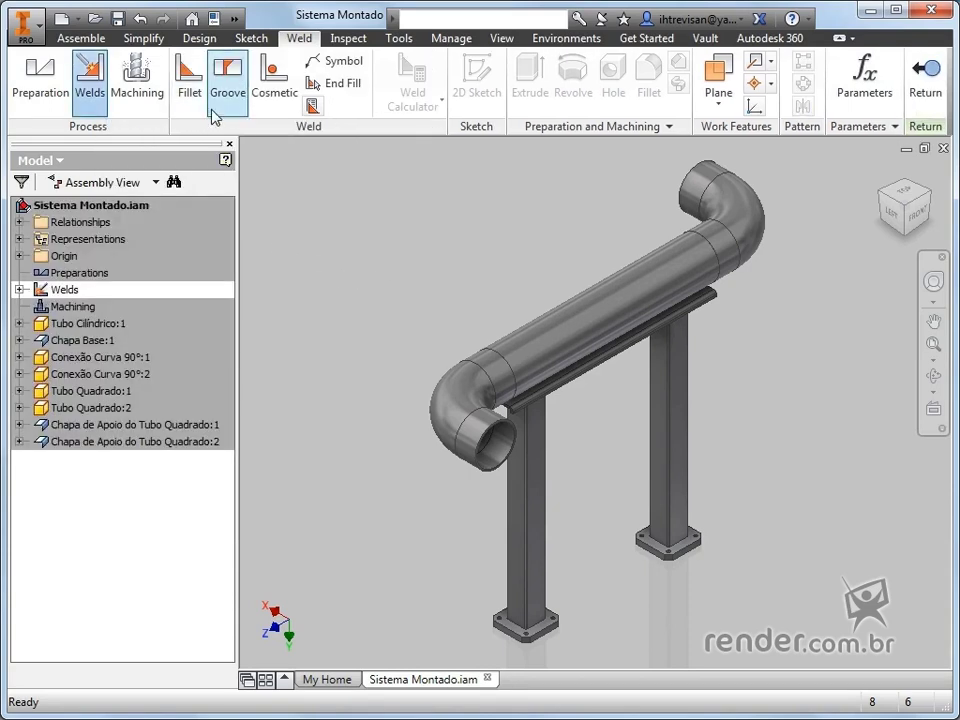
{"action": "left_click", "coordinate": [226, 90]}
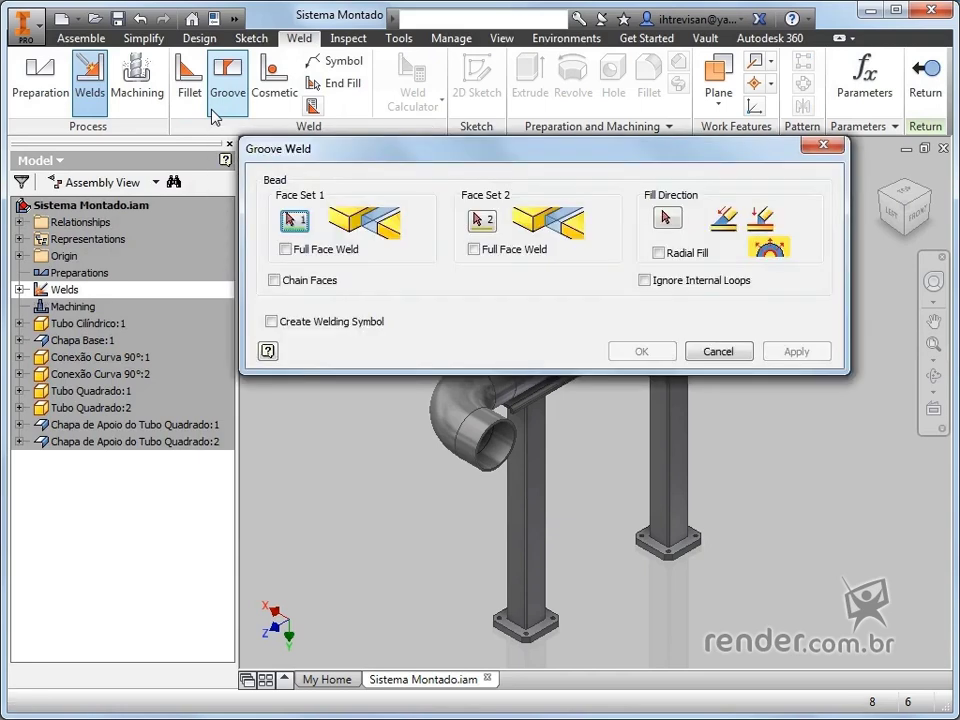
{"action": "middle_click_drag", "start_coordinate": [485, 499], "coordinate": [508, 602]}
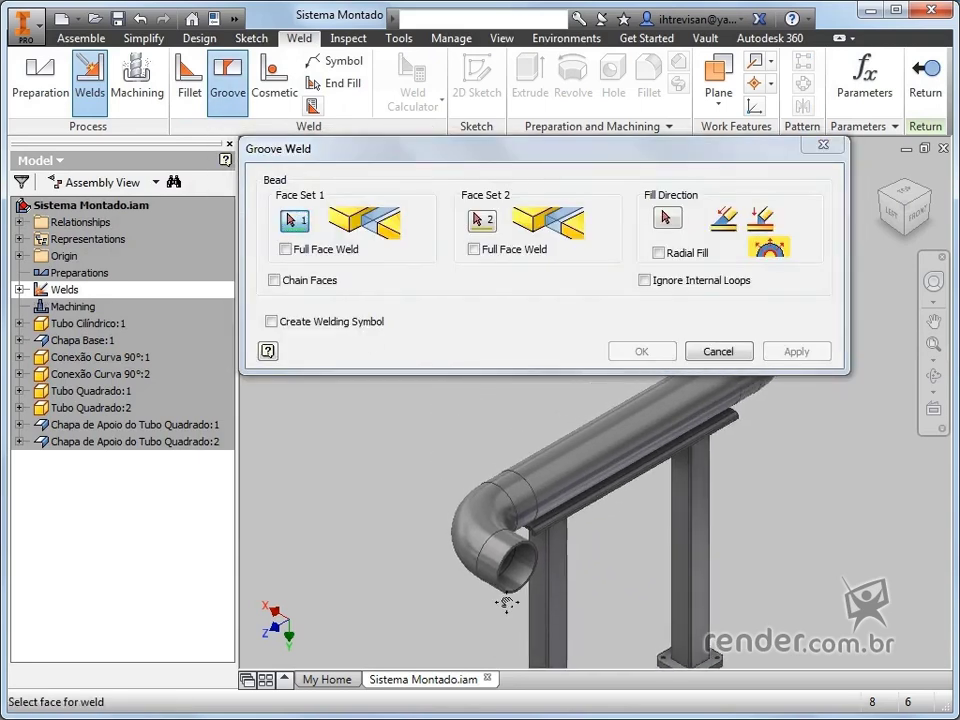
{"action": "left_click", "coordinate": [534, 470]}
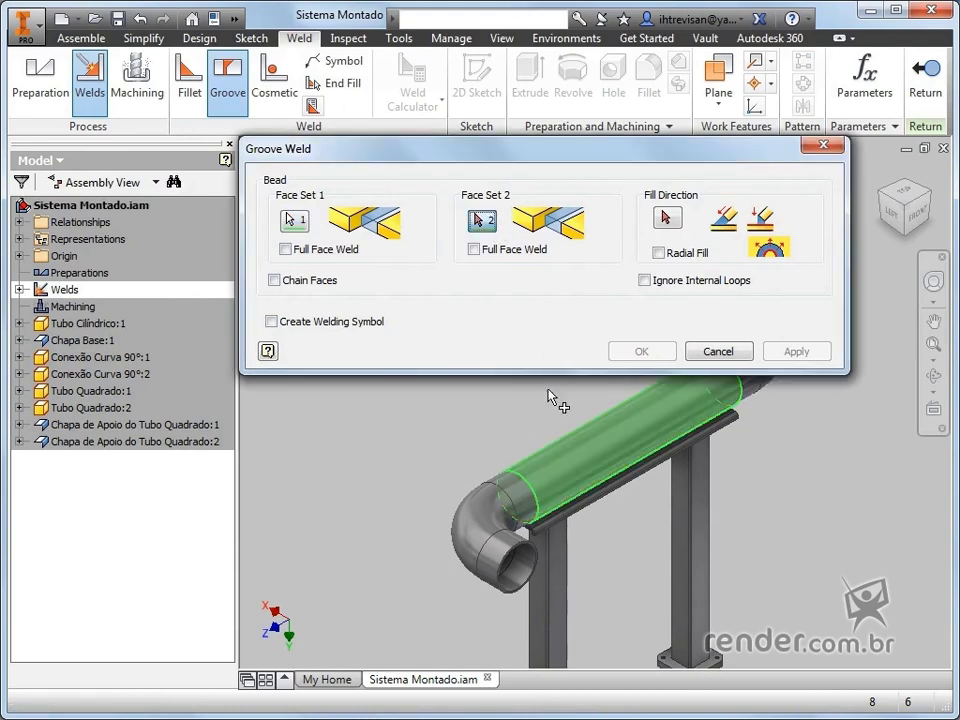
{"action": "scroll", "coordinate": [553, 514], "scroll_direction": "up", "scroll_amount": 5}
{"action": "left_click", "coordinate": [553, 514]}
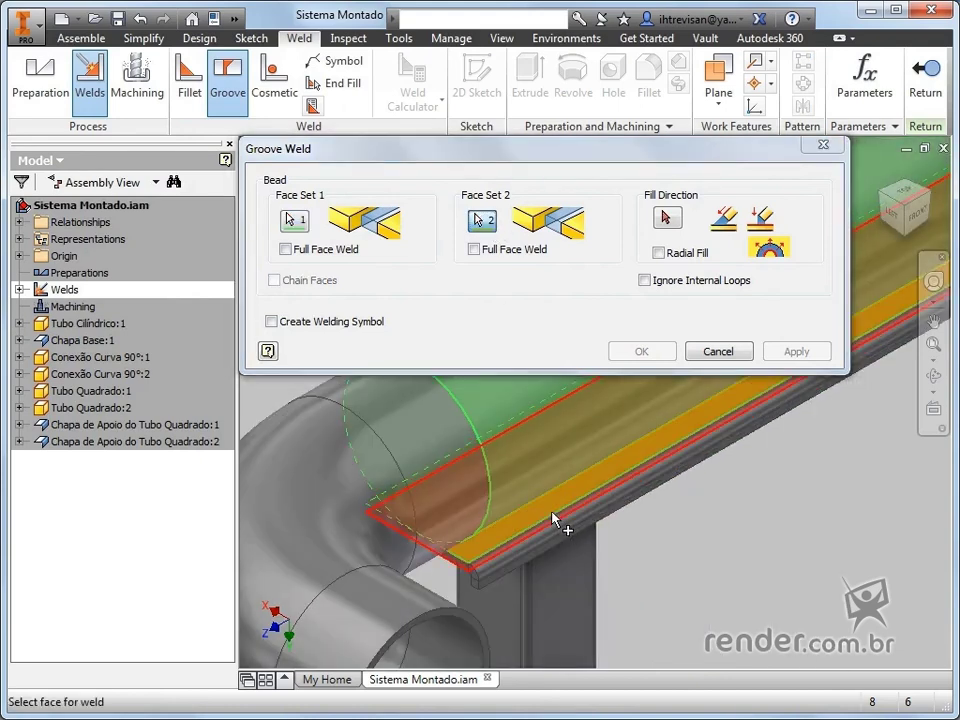
{"action": "middle_click_drag", "start_coordinate": [553, 519], "coordinate": [484, 508]}
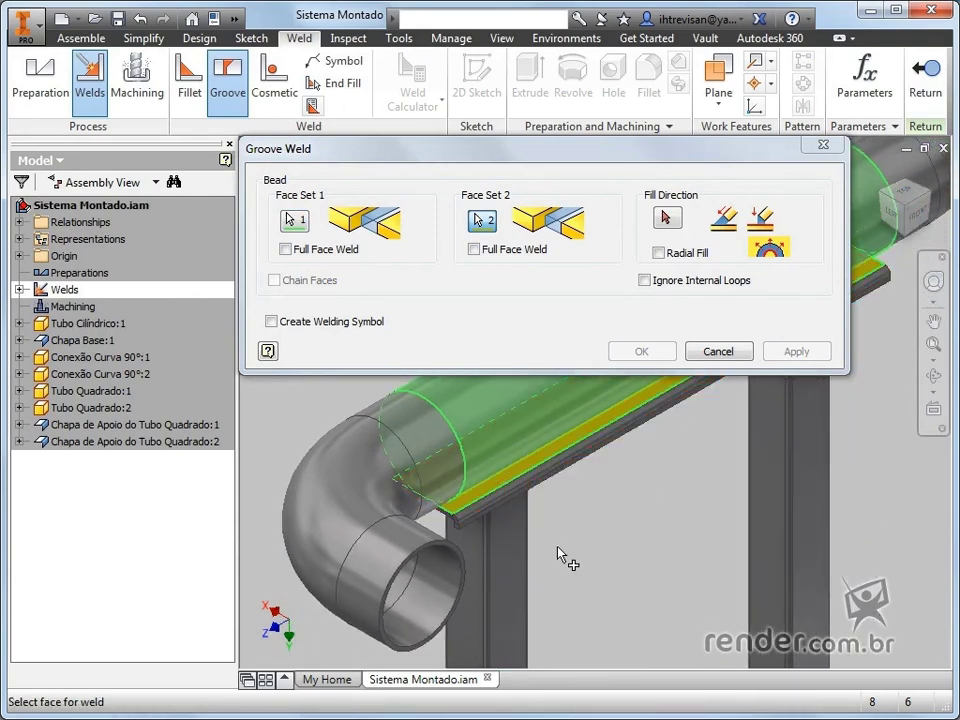
{"action": "scroll", "coordinate": [560, 556], "scroll_direction": "down", "scroll_amount": 3}
{"action": "middle_click_drag", "start_coordinate": [557, 557], "coordinate": [638, 573]}
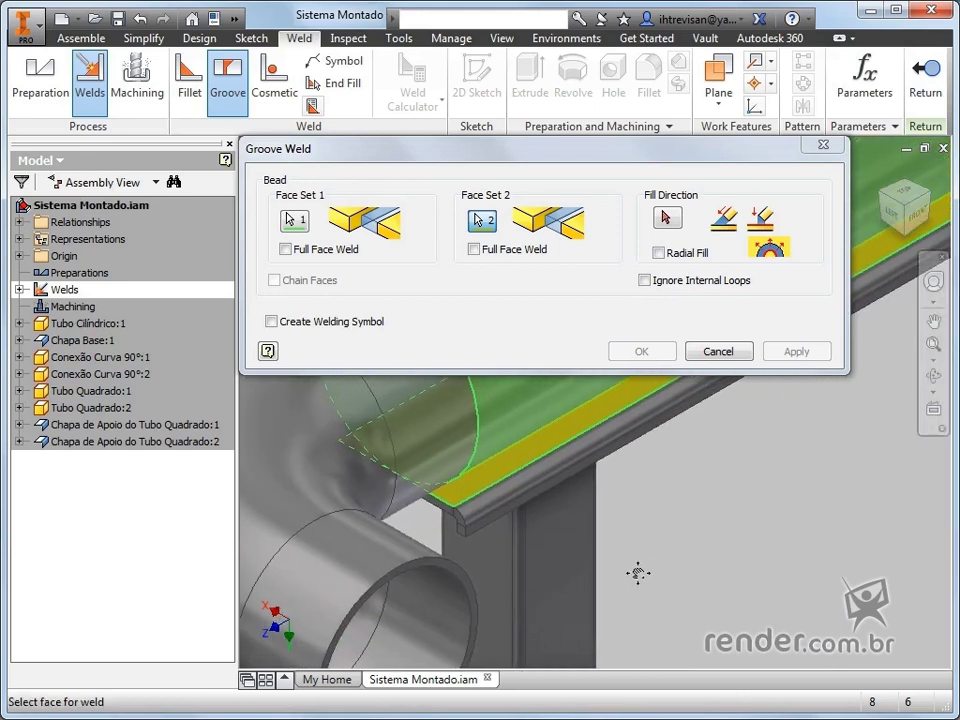
- Define the groove weld's fill direction with a vertical edge of the front square tube, create the bead and leave weld editing
{"action": "left_click", "coordinate": [665, 226]}
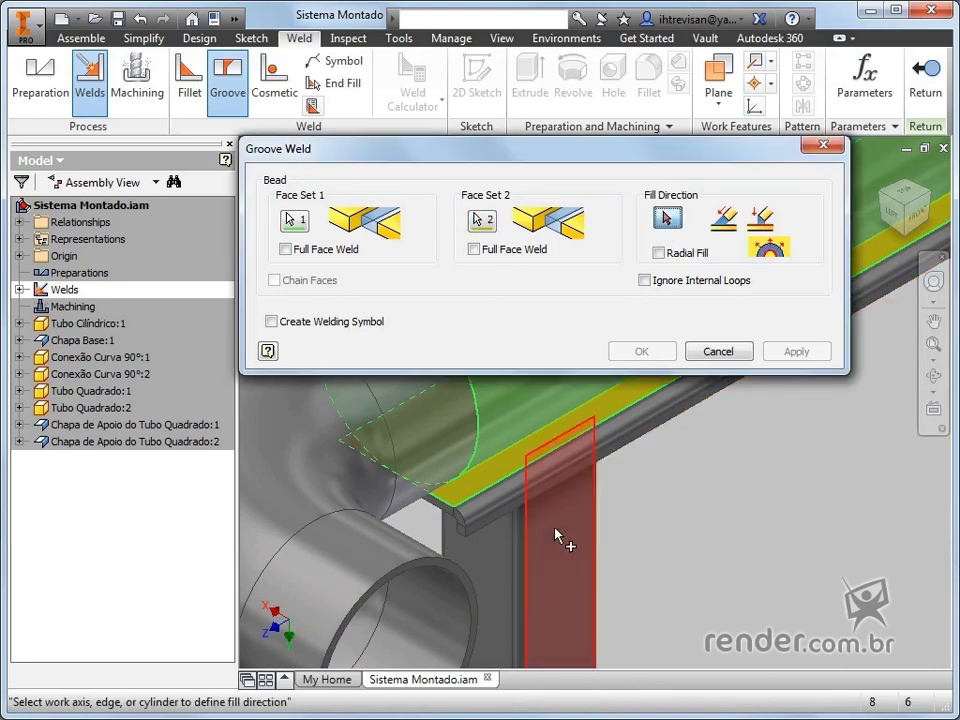
{"action": "left_click", "coordinate": [533, 568]}
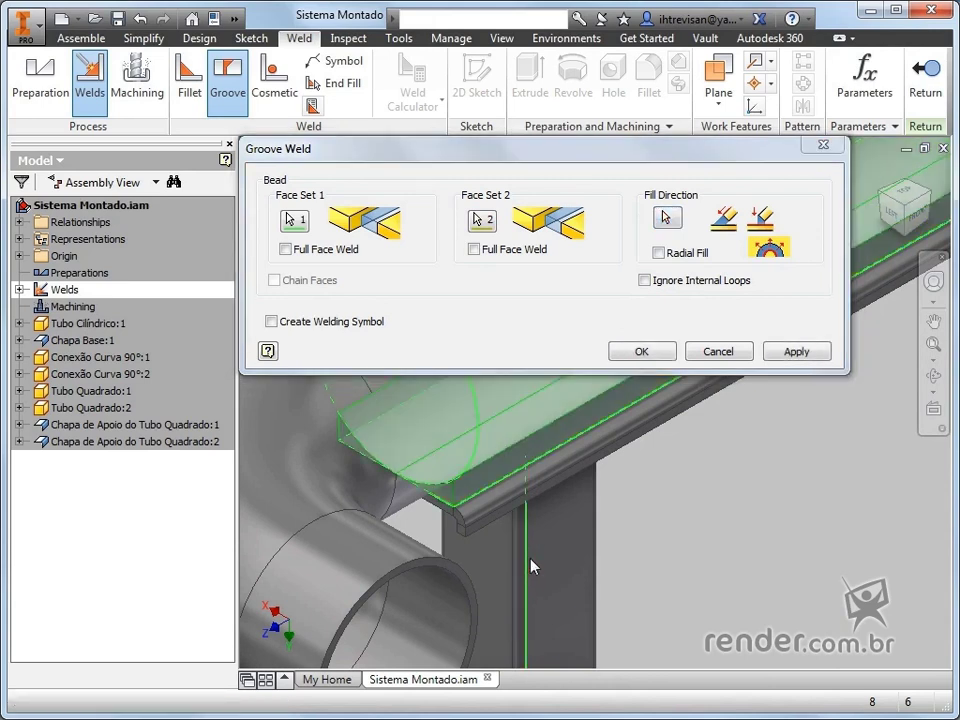
{"action": "left_click", "coordinate": [637, 352]}
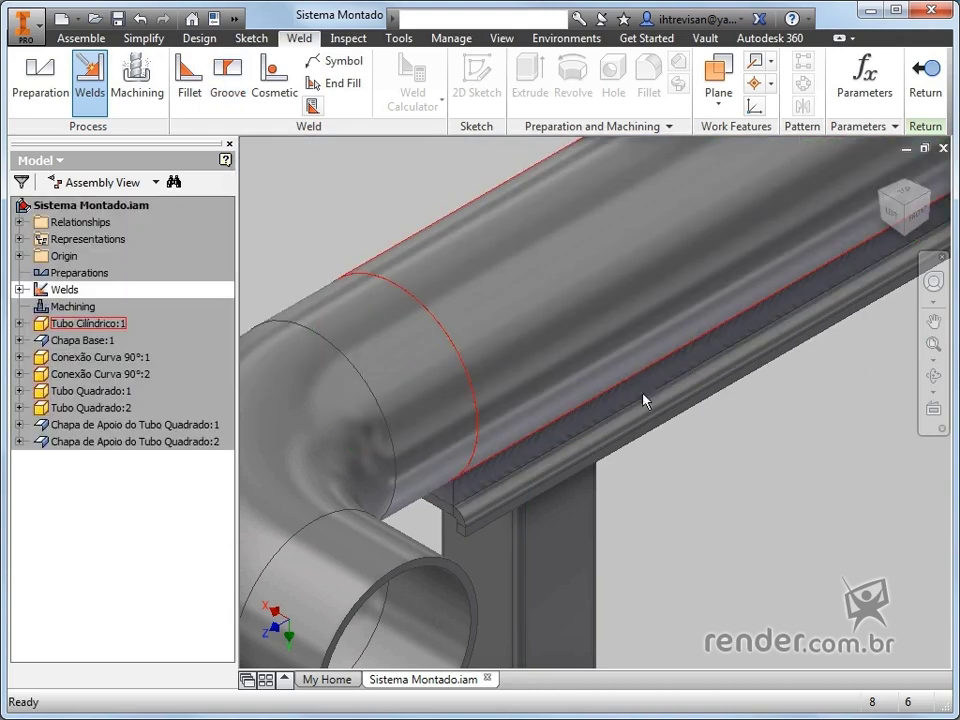
{"action": "key", "text": "F2"}
{"action": "scroll", "coordinate": [600, 510], "scroll_direction": "up", "scroll_amount": 2}
{"action": "key", "text": "Escape"}
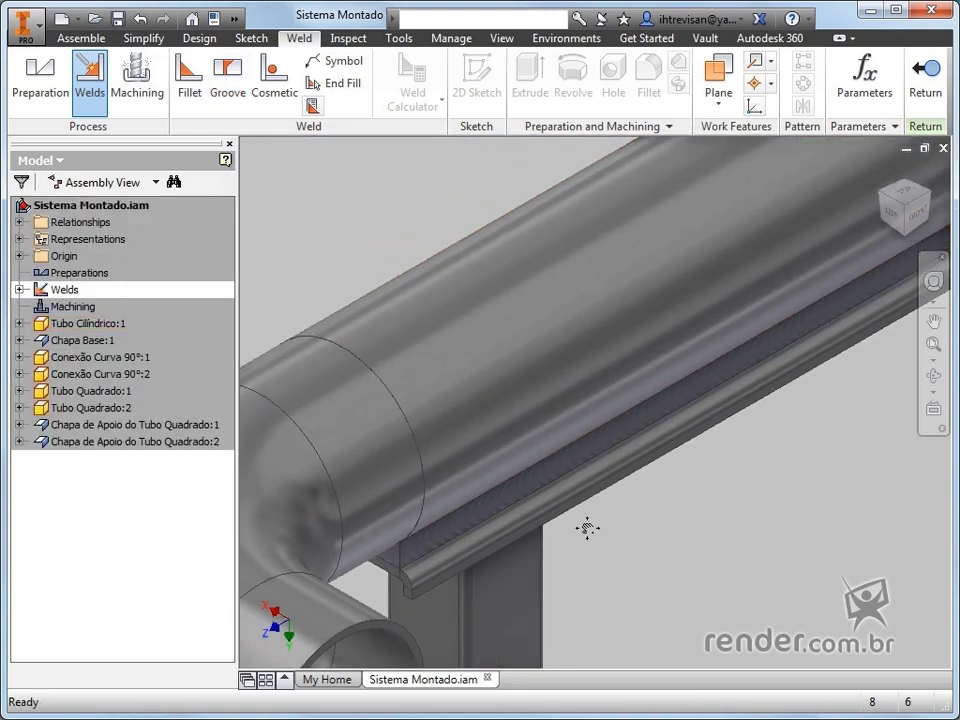
{"action": "key", "text": "Home"}
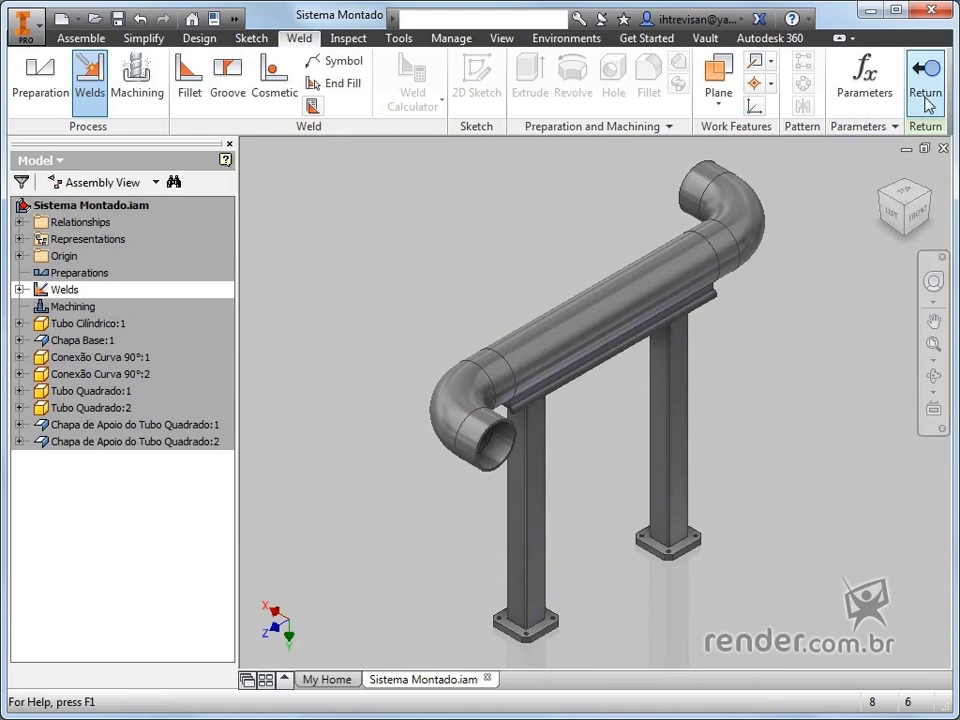
{"action": "left_click", "coordinate": [928, 100]}
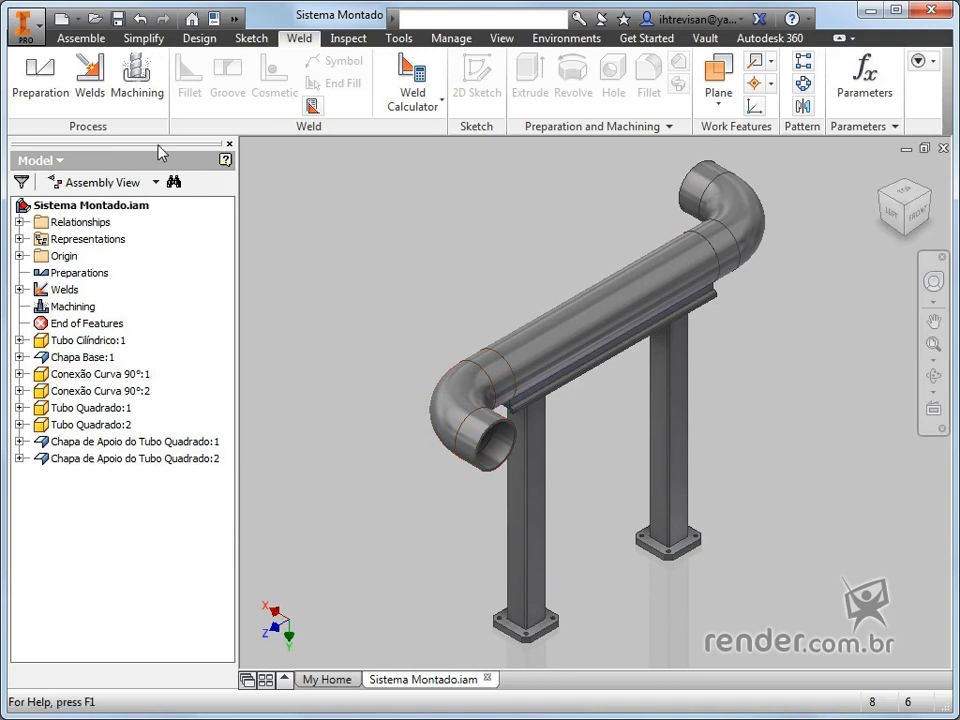
- Create a cosmetic weld with an area of 8 mm^2 on the circular edges at both ends of the cylindrical tube
{"action": "left_click", "coordinate": [100, 110]}
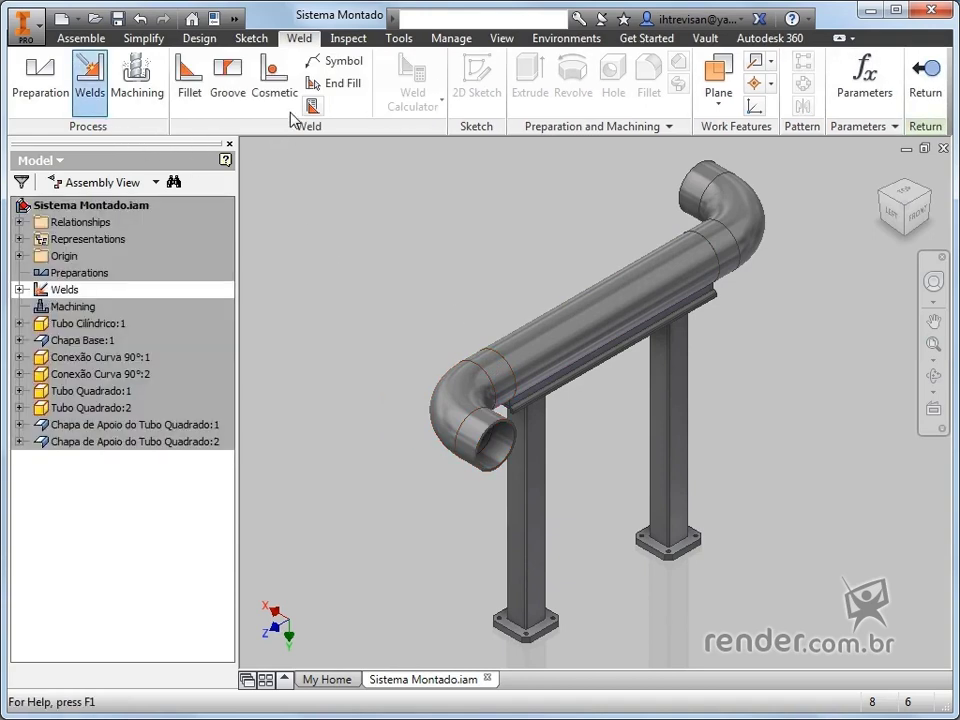
{"action": "left_click", "coordinate": [274, 80]}
{"action": "middle_click_drag", "start_coordinate": [537, 443], "coordinate": [505, 619]}
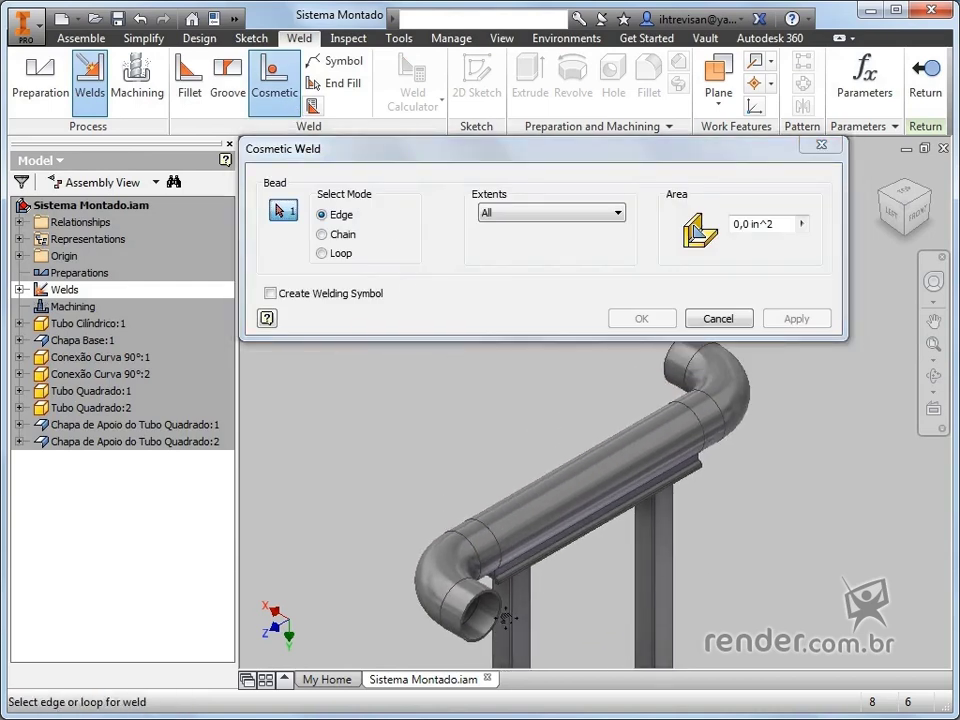
{"action": "mouse_move", "coordinate": [505, 619]}
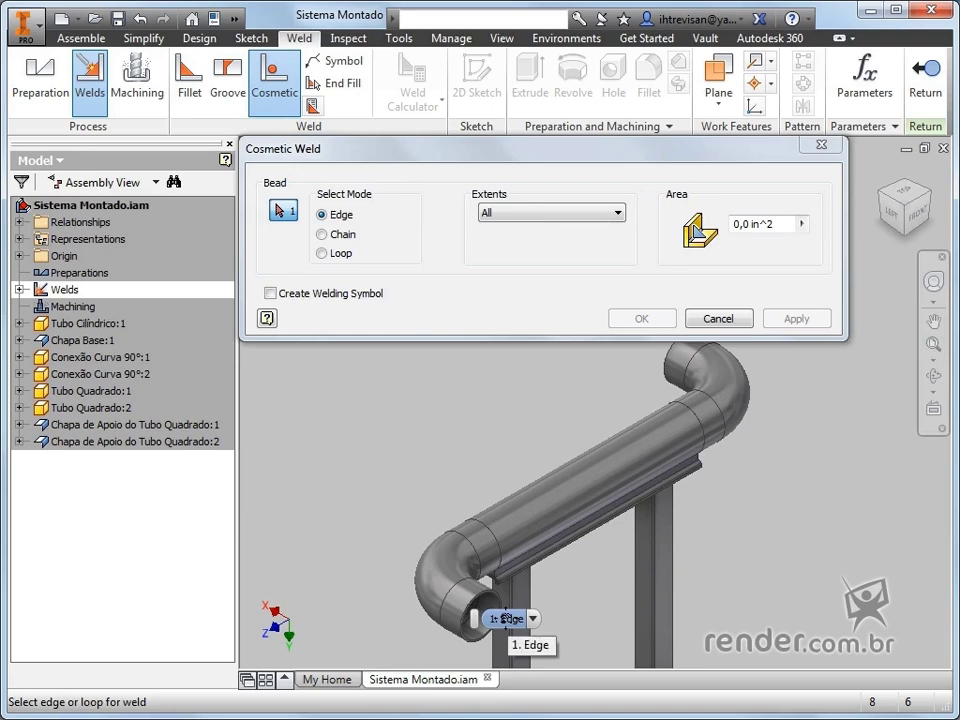
{"action": "left_click", "coordinate": [497, 553]}
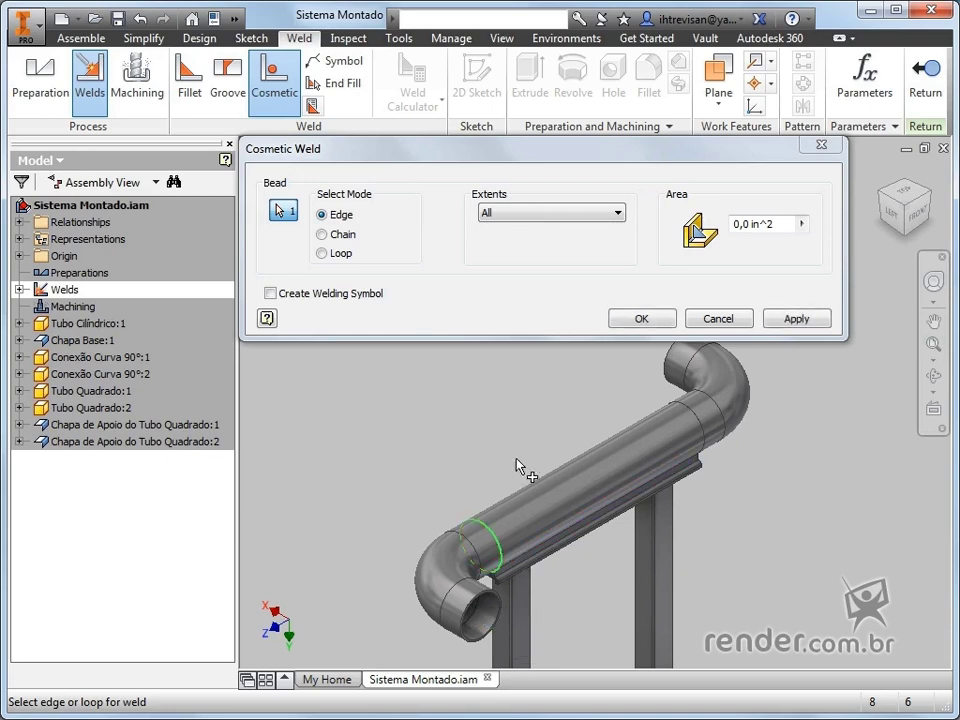
{"action": "left_click", "coordinate": [674, 410]}
{"action": "left_click", "coordinate": [776, 225]}
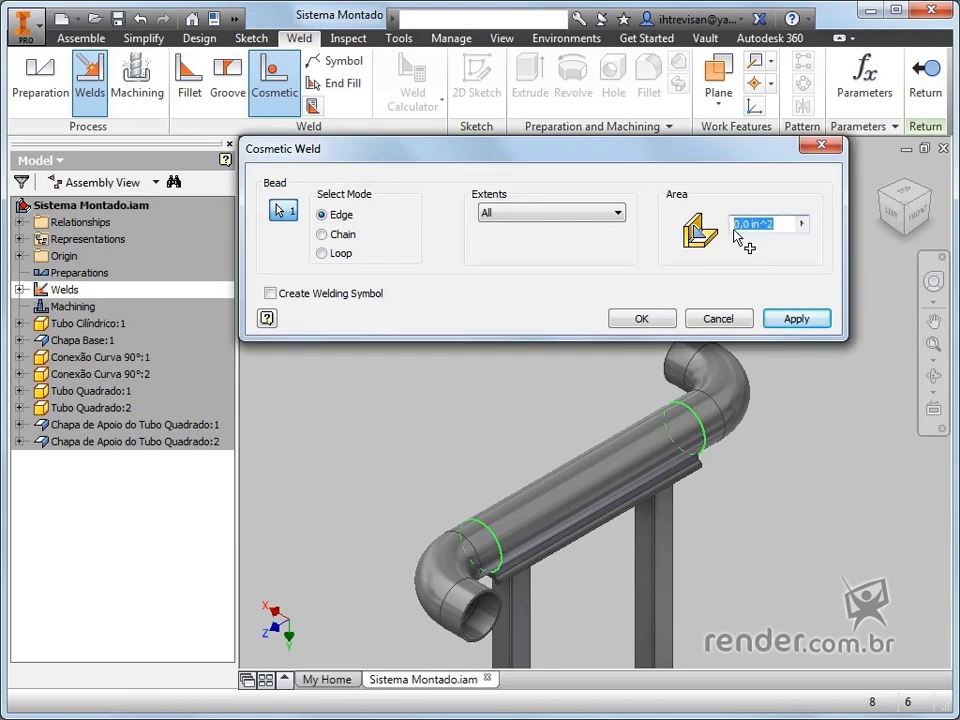
{"action": "type", "text": "8mm^2"}
{"action": "left_click", "coordinate": [814, 319]}
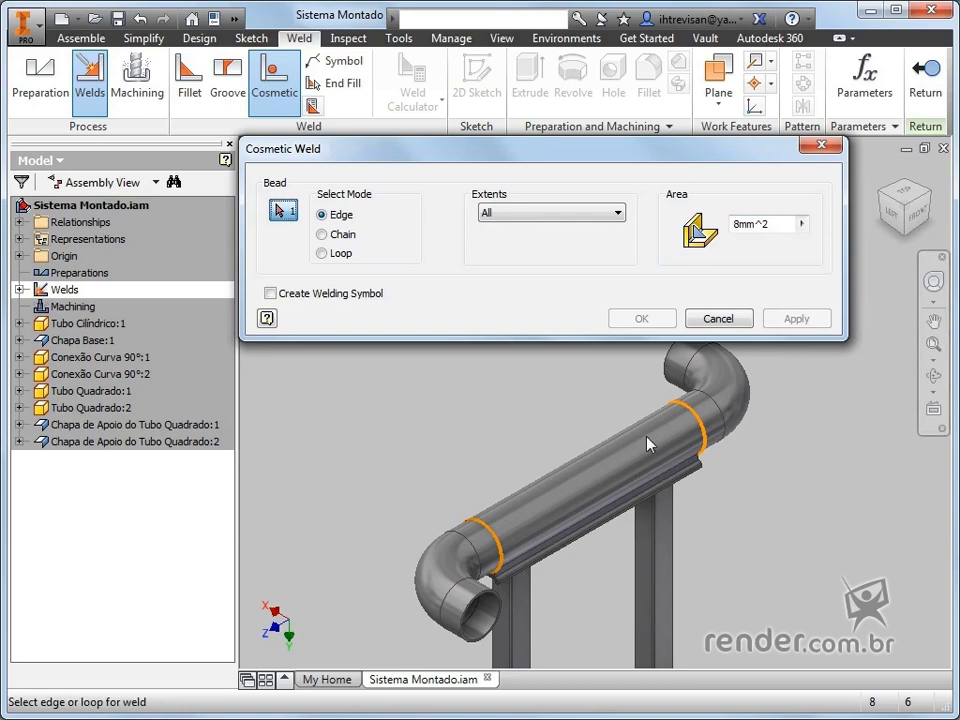
- For another cosmetic weld, use chain selection on the edges where both square tubes meet their support plates
{"action": "left_click", "coordinate": [465, 527]}
{"action": "key", "text": "F2"}
{"action": "left_click_drag", "start_coordinate": [379, 606], "coordinate": [365, 489]}
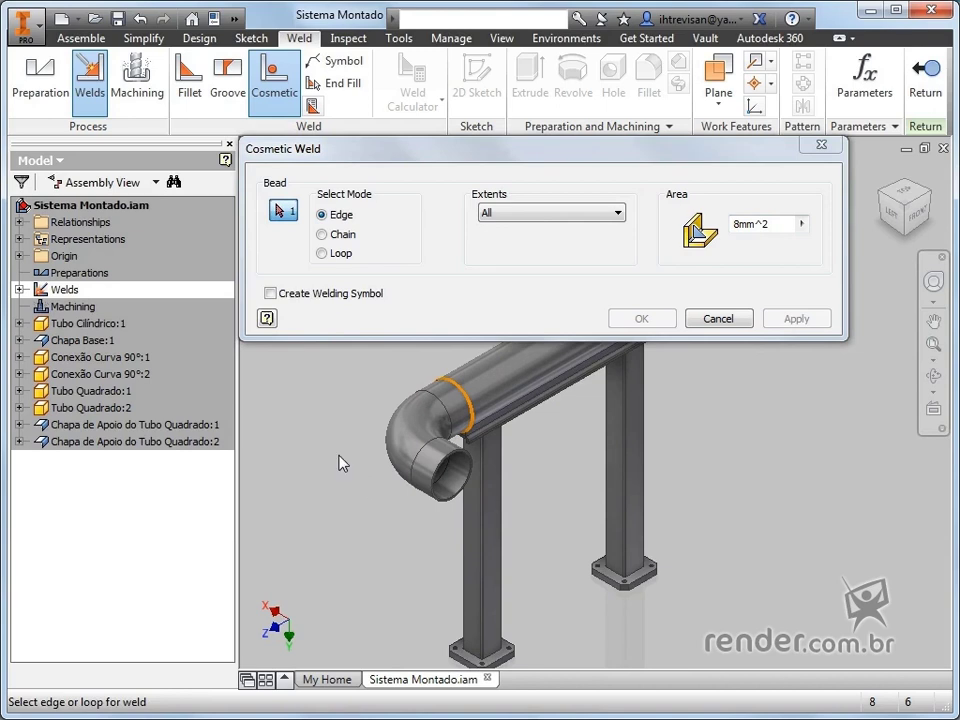
{"action": "left_click", "coordinate": [334, 163]}
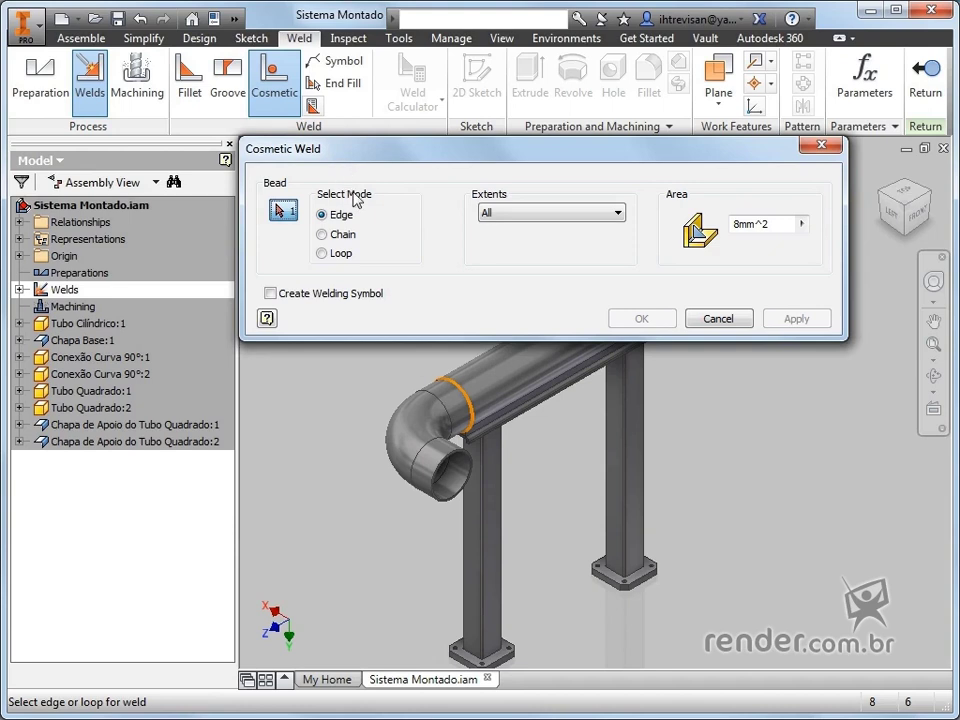
{"action": "left_click", "coordinate": [347, 240]}
{"action": "middle_click_drag", "start_coordinate": [460, 555], "coordinate": [430, 511]}
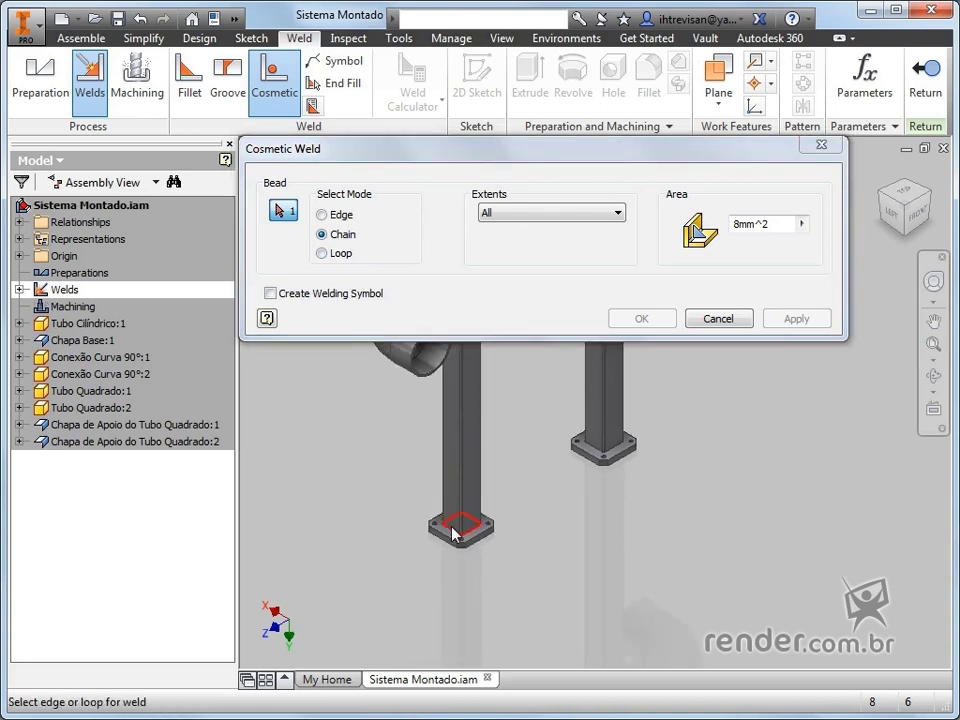
{"action": "scroll", "coordinate": [451, 528], "scroll_direction": "down", "scroll_amount": 3}
{"action": "left_click", "coordinate": [451, 528]}
{"action": "middle_click_drag", "start_coordinate": [538, 482], "coordinate": [568, 596]}
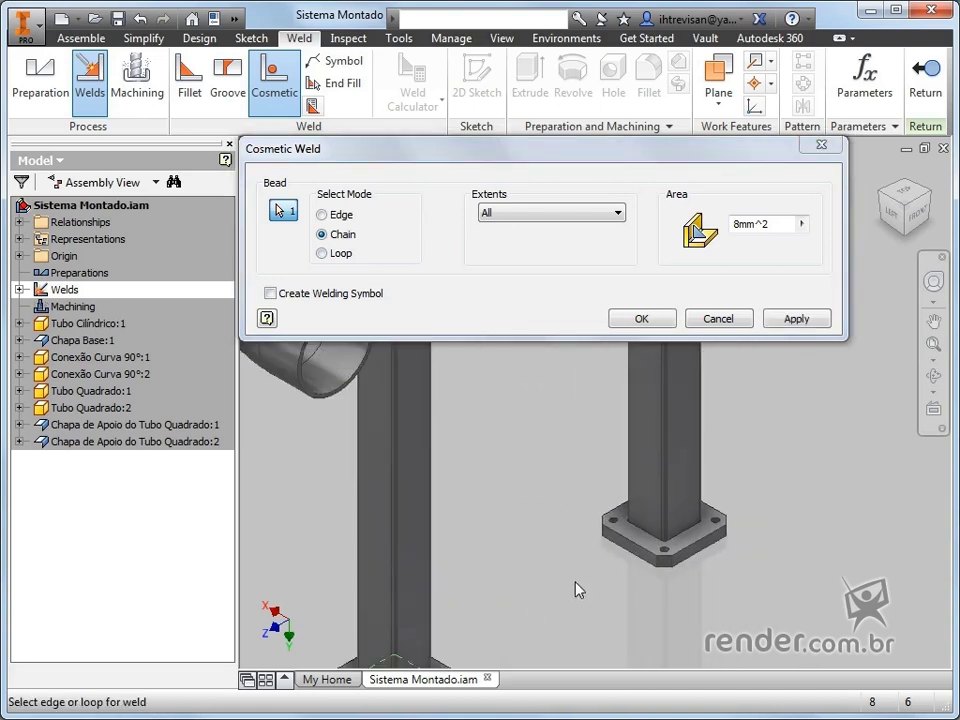
{"action": "left_click", "coordinate": [648, 532]}
- Add the edge chains where the upper ends of both square tubes meet the underside of the base plate
{"action": "middle_click_drag", "start_coordinate": [611, 489], "coordinate": [575, 264], "text": "shift"}
{"action": "middle_click_drag", "start_coordinate": [575, 426], "coordinate": [590, 611]}
{"action": "scroll", "coordinate": [540, 440], "scroll_direction": "up", "scroll_amount": 3}
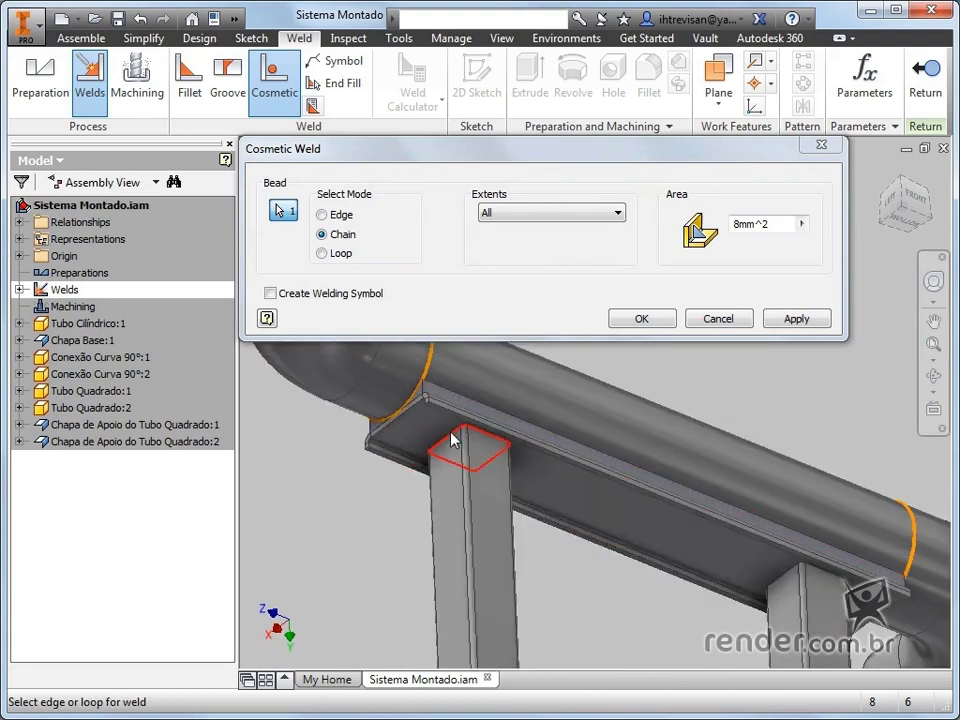
{"action": "left_click", "coordinate": [456, 444]}
{"action": "left_click", "coordinate": [784, 587]}
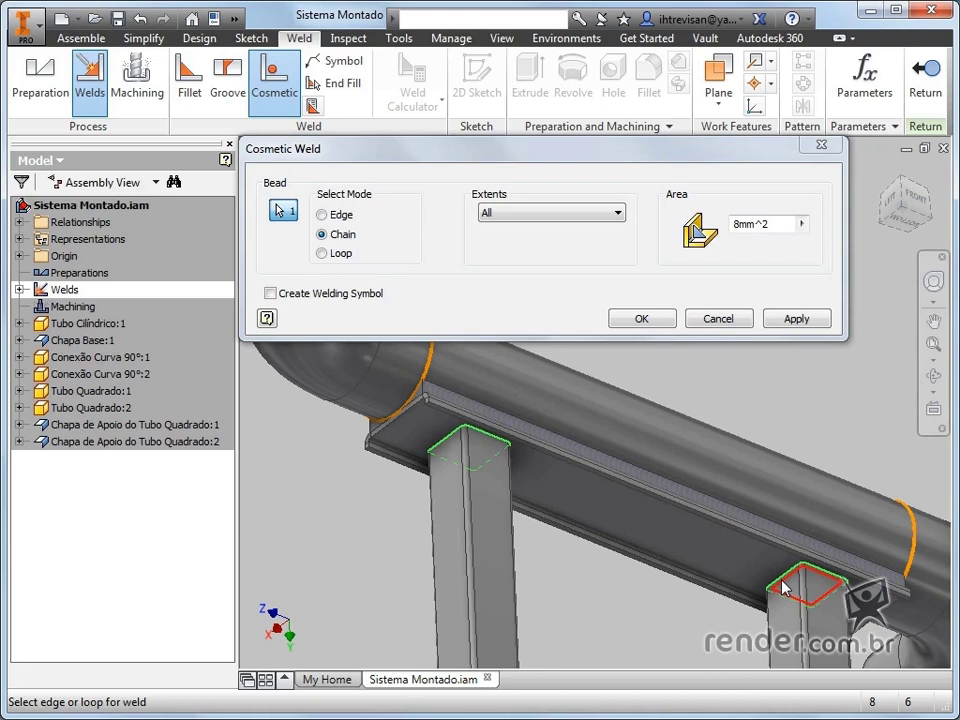
- Set the cosmetic weld area to 12 mm^2, create the square tube welds and leave weld editing
{"action": "double_click", "coordinate": [738, 226]}
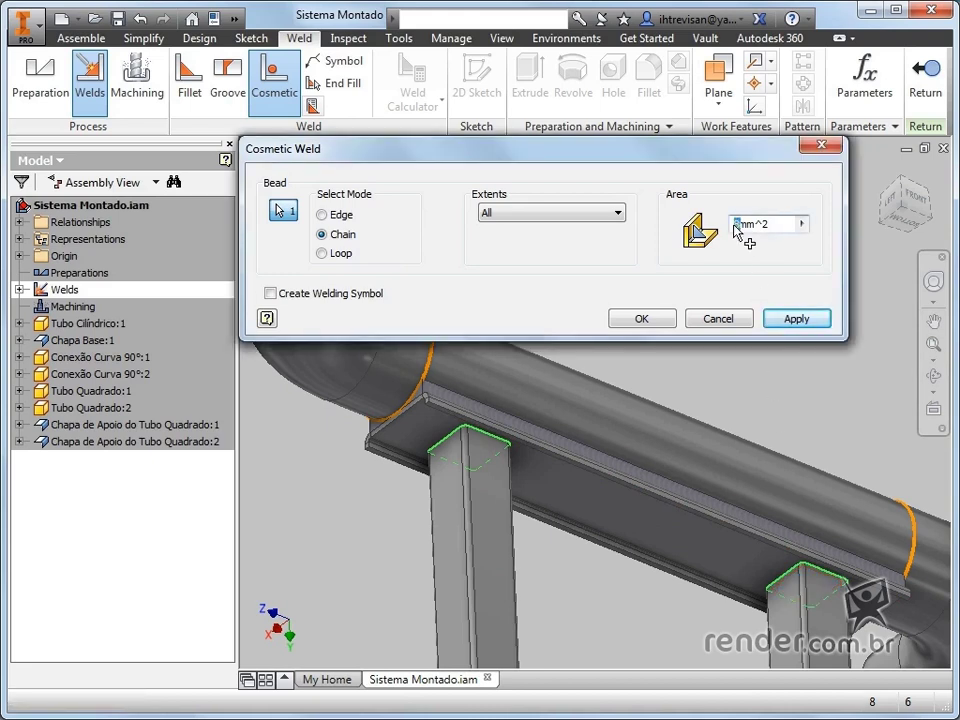
{"action": "type", "text": "12"}
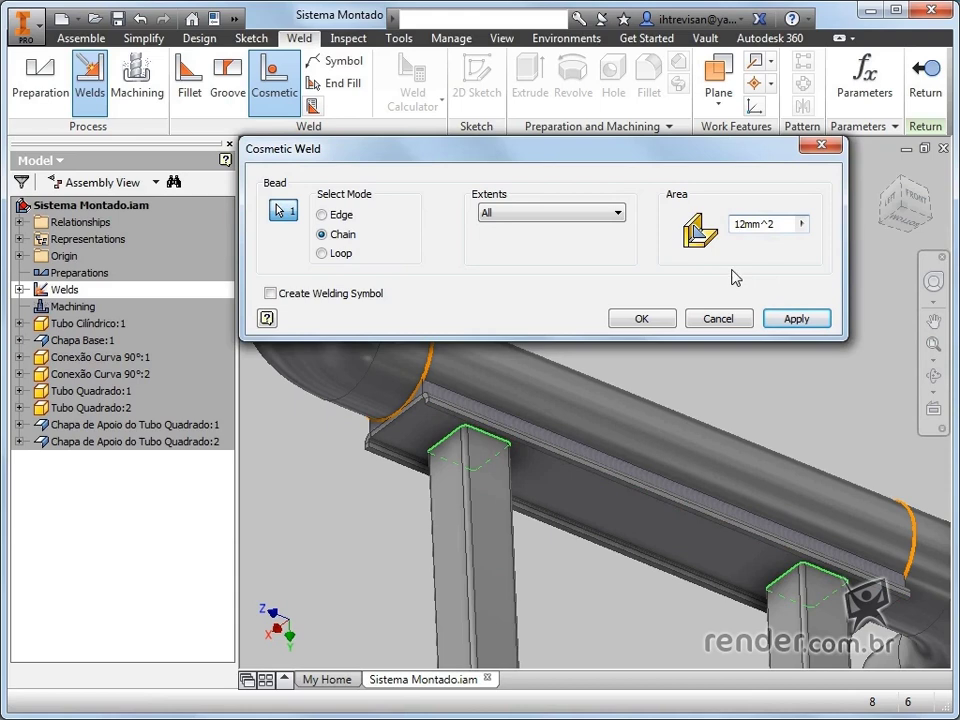
{"action": "left_click", "coordinate": [652, 320]}
{"action": "left_click_drag", "start_coordinate": [562, 422], "coordinate": [556, 406]}
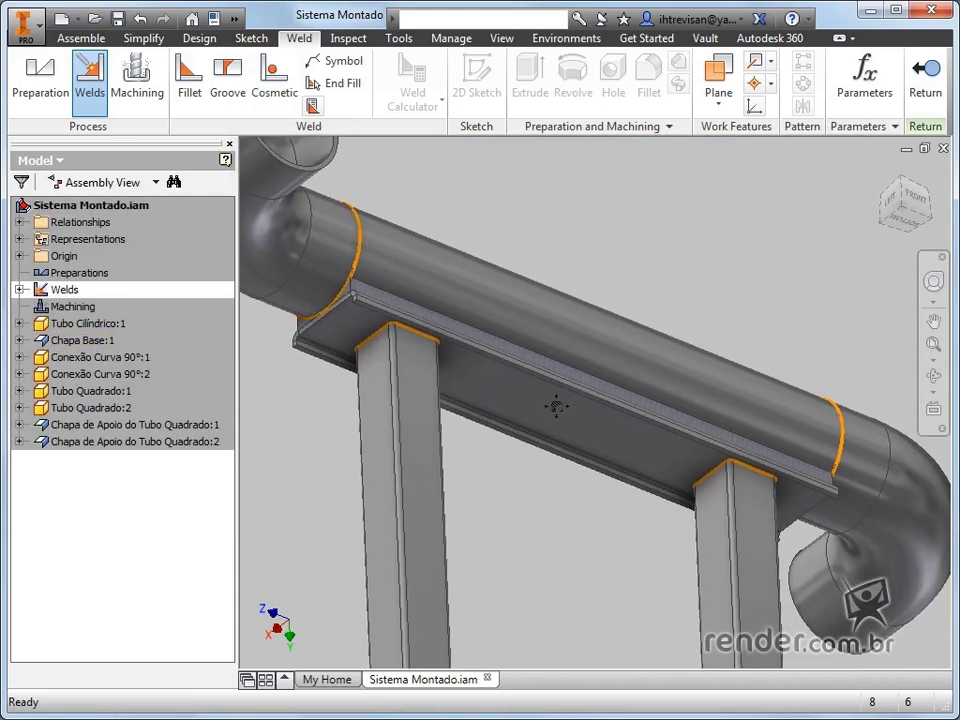
{"action": "key", "text": "F6"}
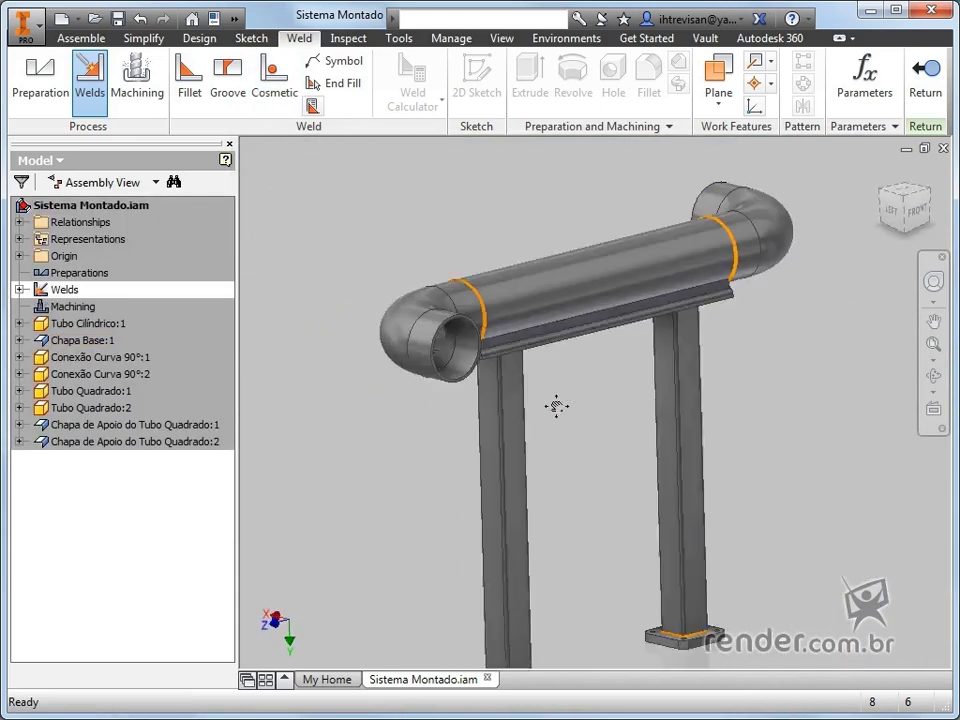
{"action": "left_click", "coordinate": [926, 110]}
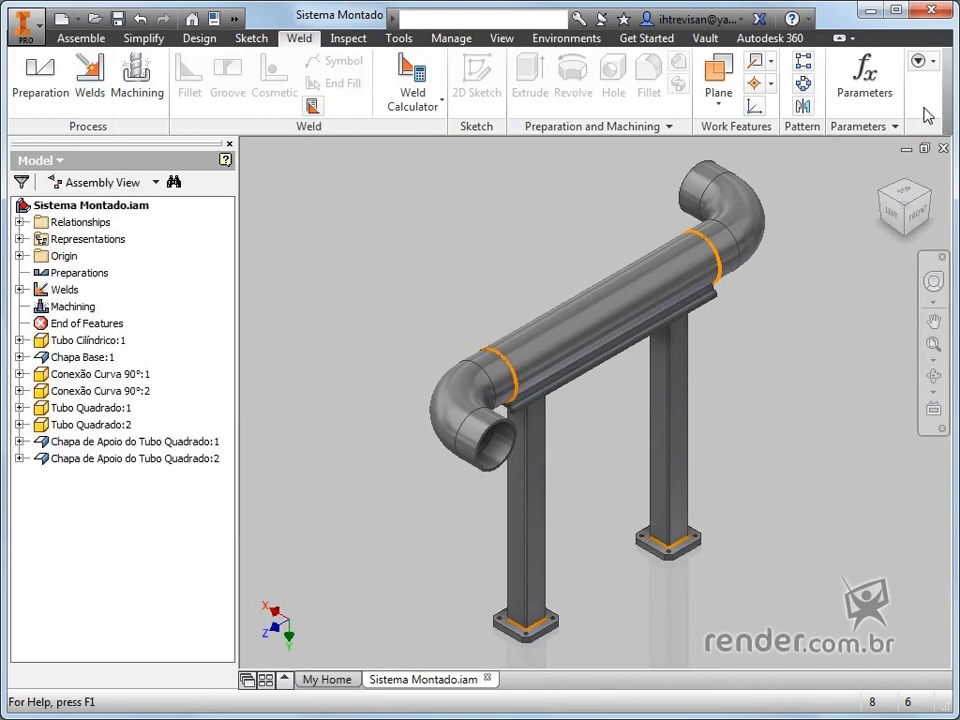
- Expand the weld beads of the assembly and review the definitions of the groove weld and both cosmetic welds without changing them
{"action": "left_click", "coordinate": [20, 289]}
{"action": "left_click", "coordinate": [38, 306]}
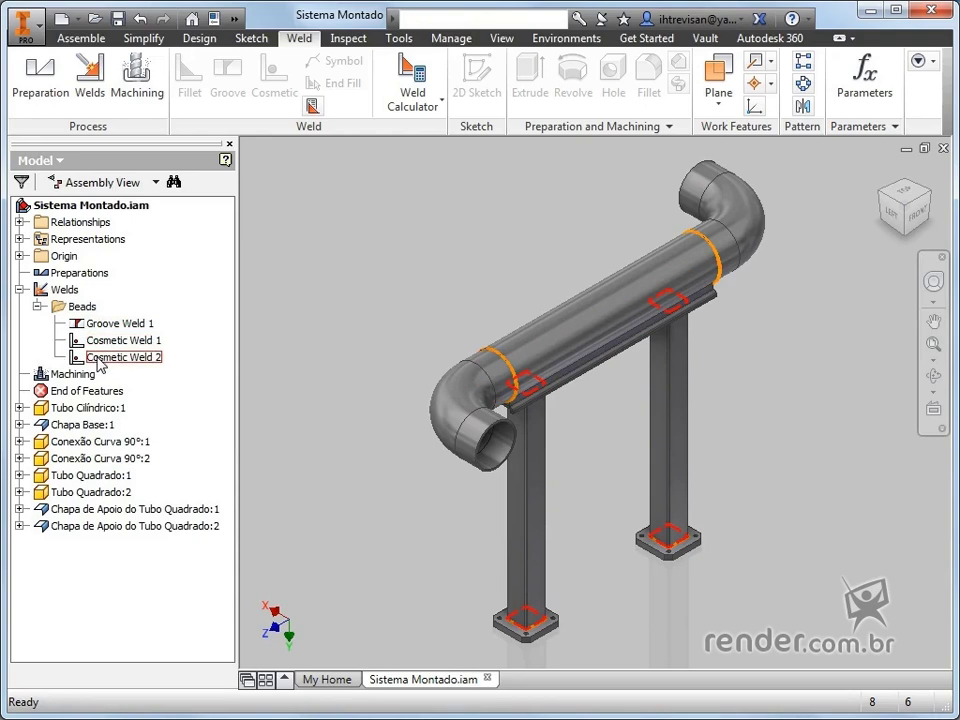
{"action": "double_click", "coordinate": [84, 324]}
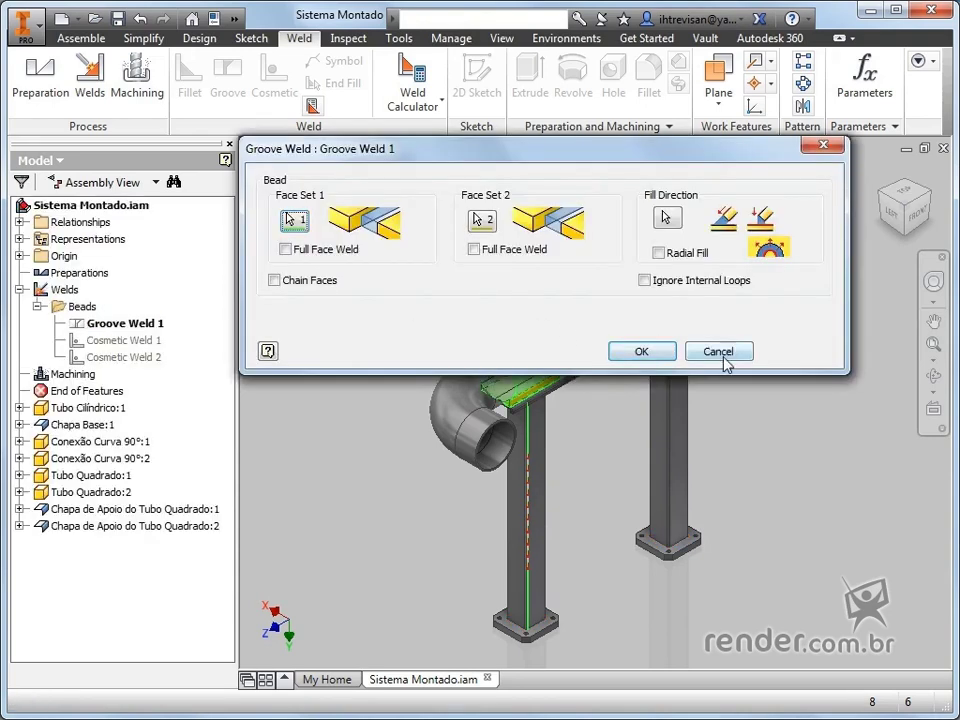
{"action": "left_click", "coordinate": [722, 356]}
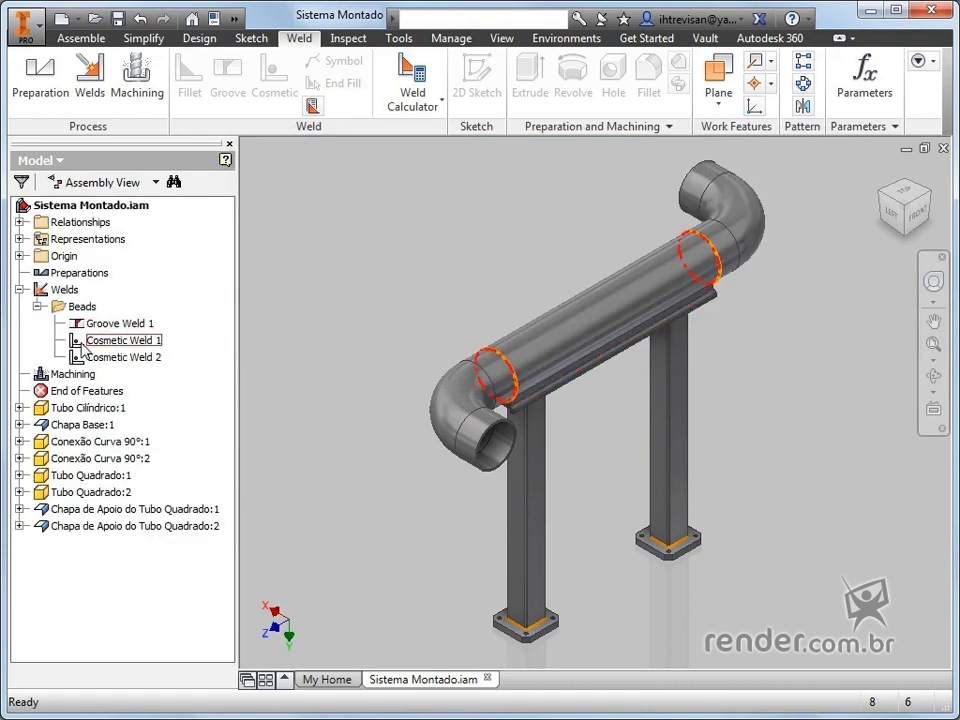
{"action": "double_click", "coordinate": [110, 340]}
{"action": "left_click", "coordinate": [722, 318]}
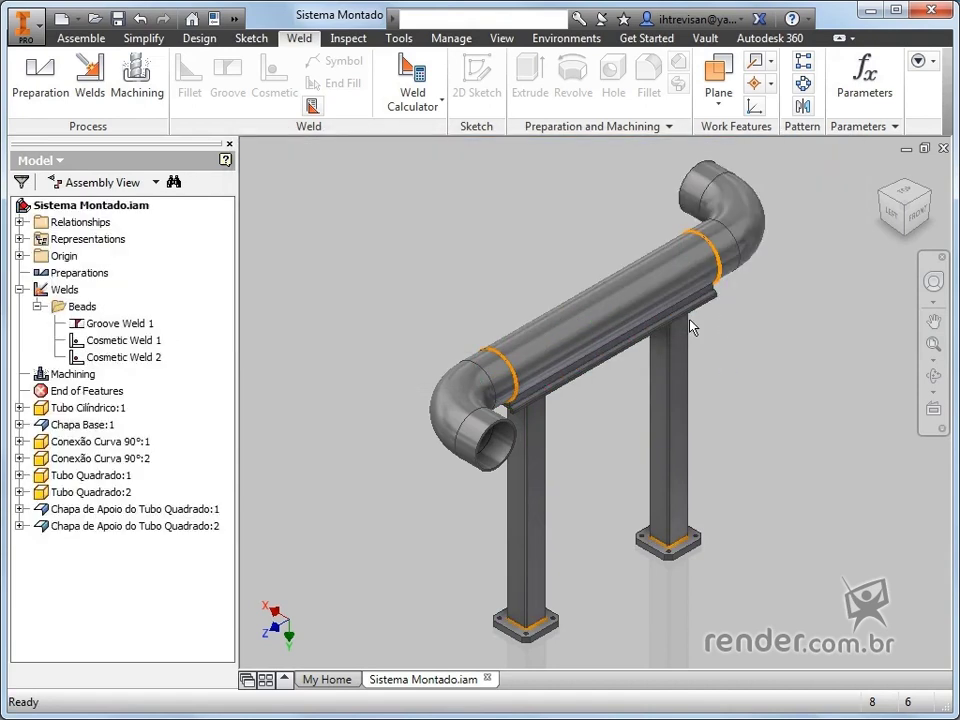
{"action": "double_click", "coordinate": [88, 358]}
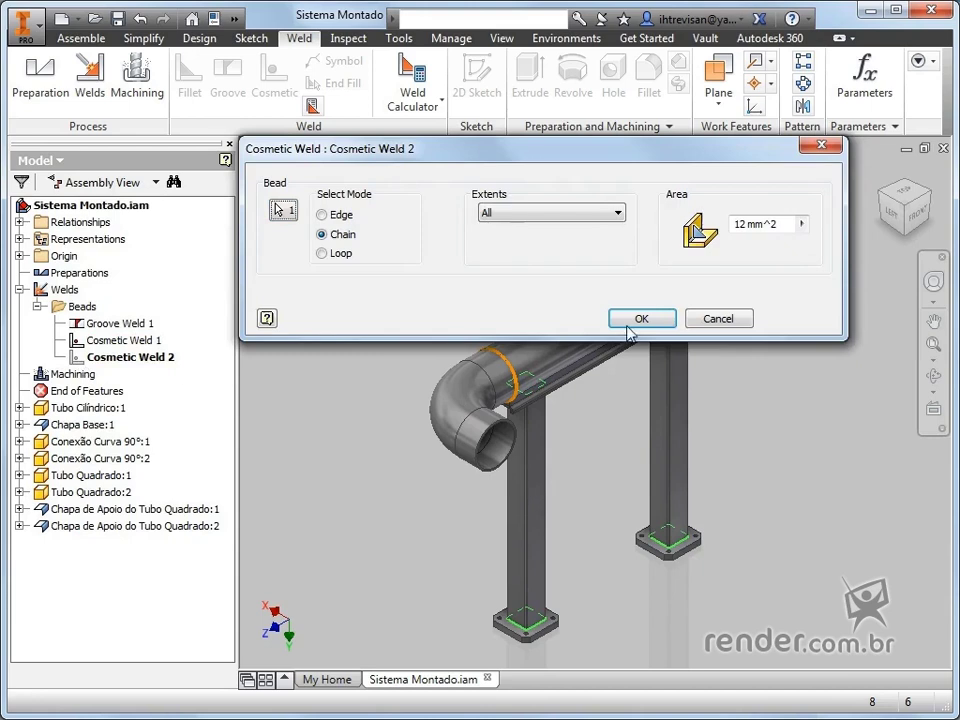
{"action": "left_click", "coordinate": [748, 319]}
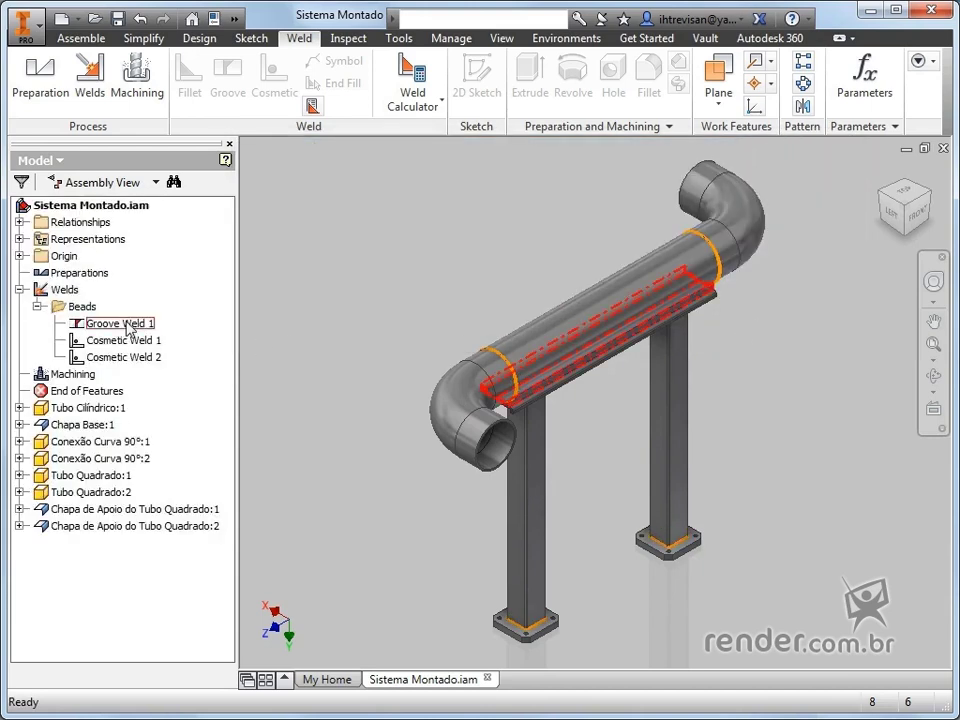
- Rename Groove Weld 1 as "Solda do Tubo Cilíndrico na Chapa Base"
{"action": "left_click", "coordinate": [120, 323]}
{"action": "left_click", "coordinate": [120, 323]}
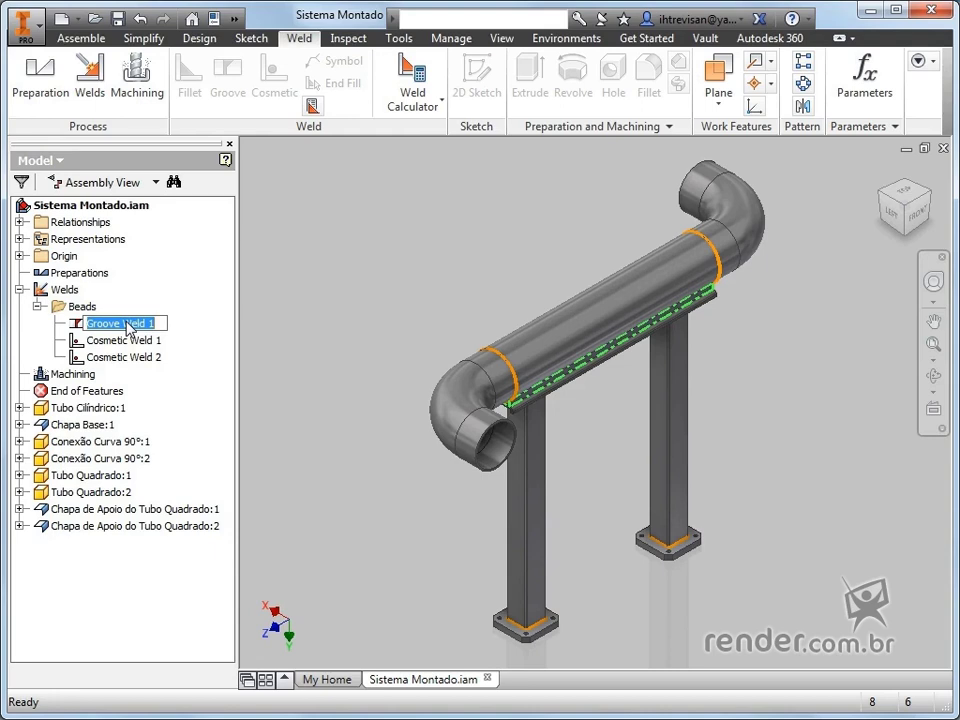
{"action": "type", "text": "Solda d"}
{"action": "type", "text": "o Tubo "}
{"action": "type", "text": "Cilí"}
{"action": "type", "text": "ndrico na"}
{"action": "type", "text": " Chapa Bas"}
{"action": "type", "text": "e"}
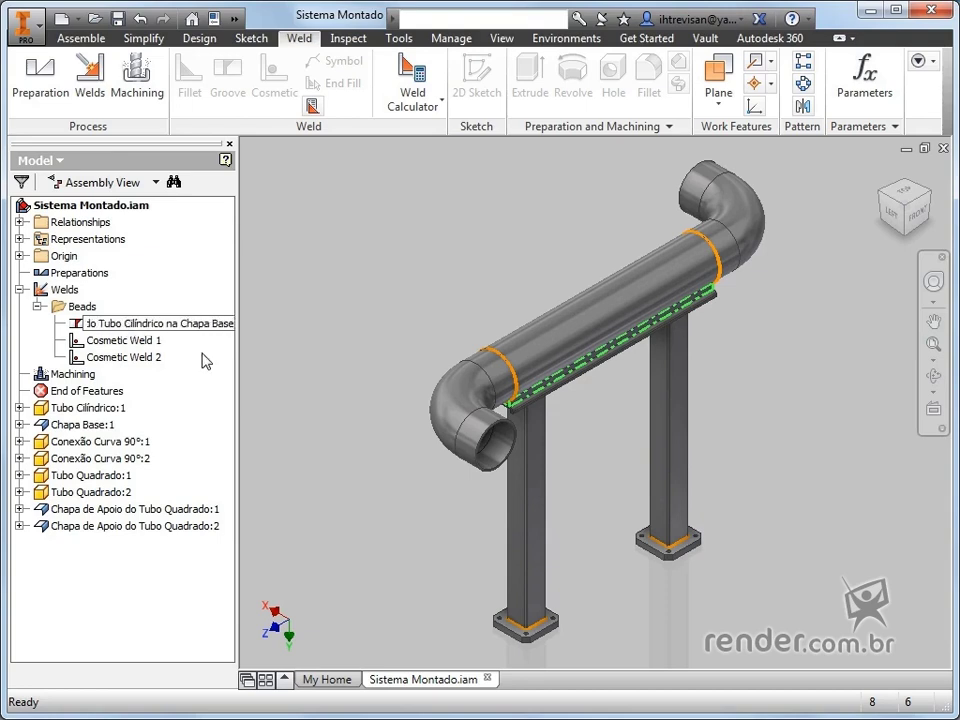
{"action": "key", "text": "Return"}
- Rename Cosmetic Weld 1 as "Solda do Tubo Cilíndrico nas Conexões Curva a 90°"
{"action": "left_click", "coordinate": [158, 341]}
{"action": "left_click", "coordinate": [157, 342]}
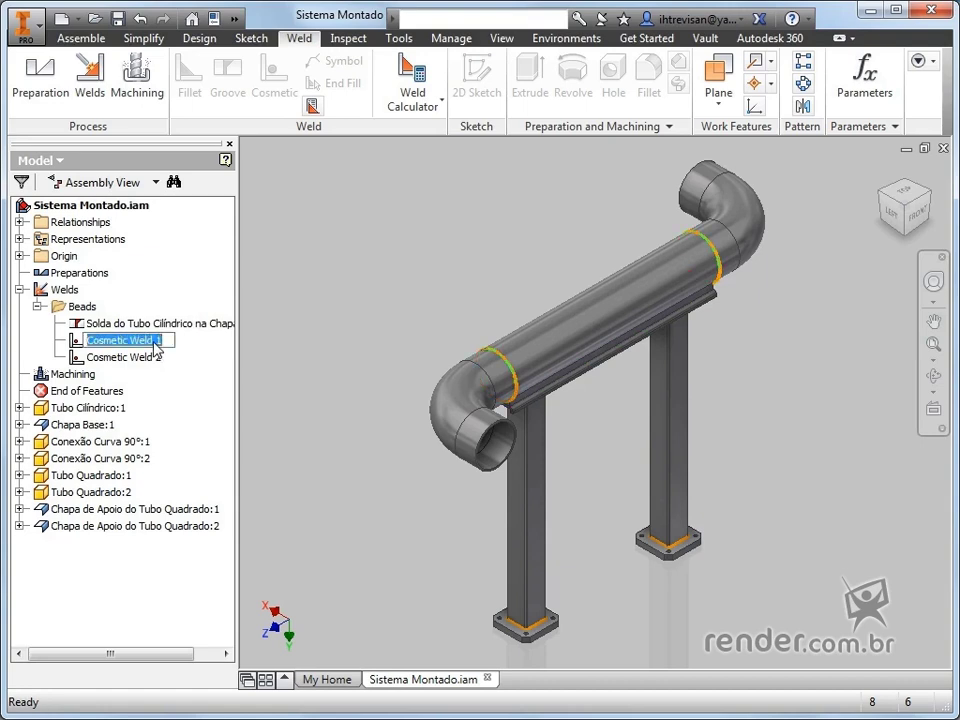
{"action": "type", "text": "Solda do Tu"}
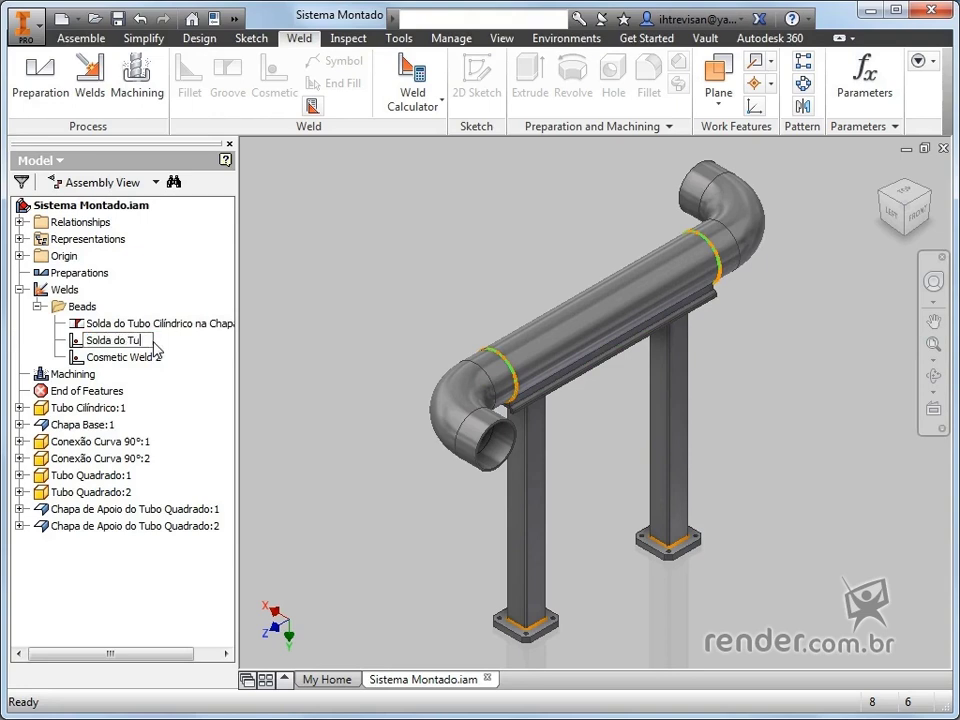
{"action": "type", "text": "bo Cilíndrico nas Conexões Curva a"}
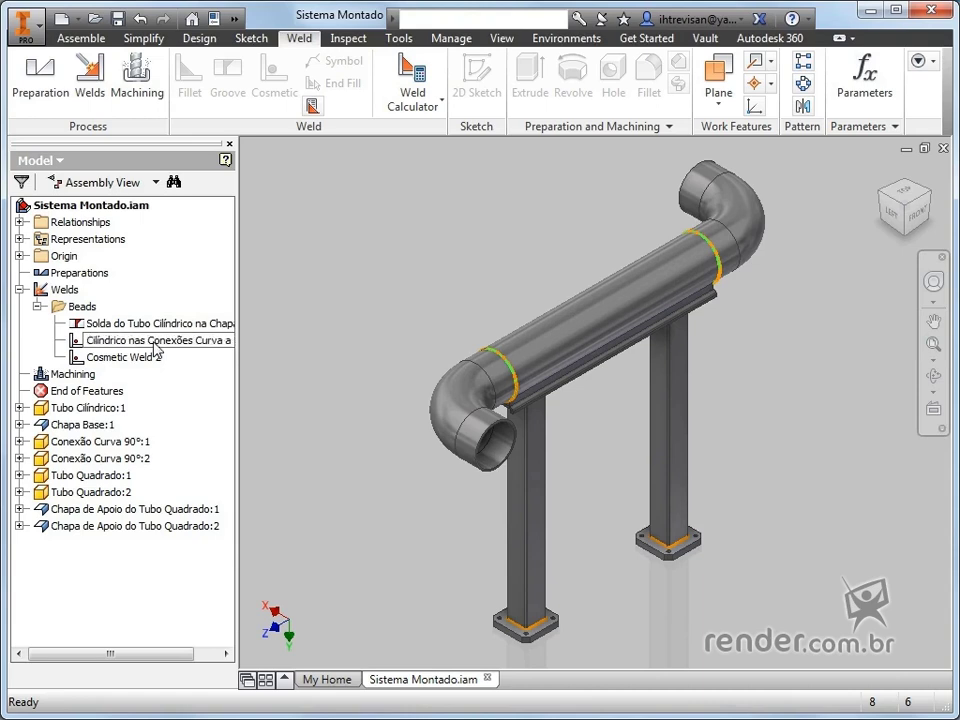
{"action": "type", "text": " 90°"}
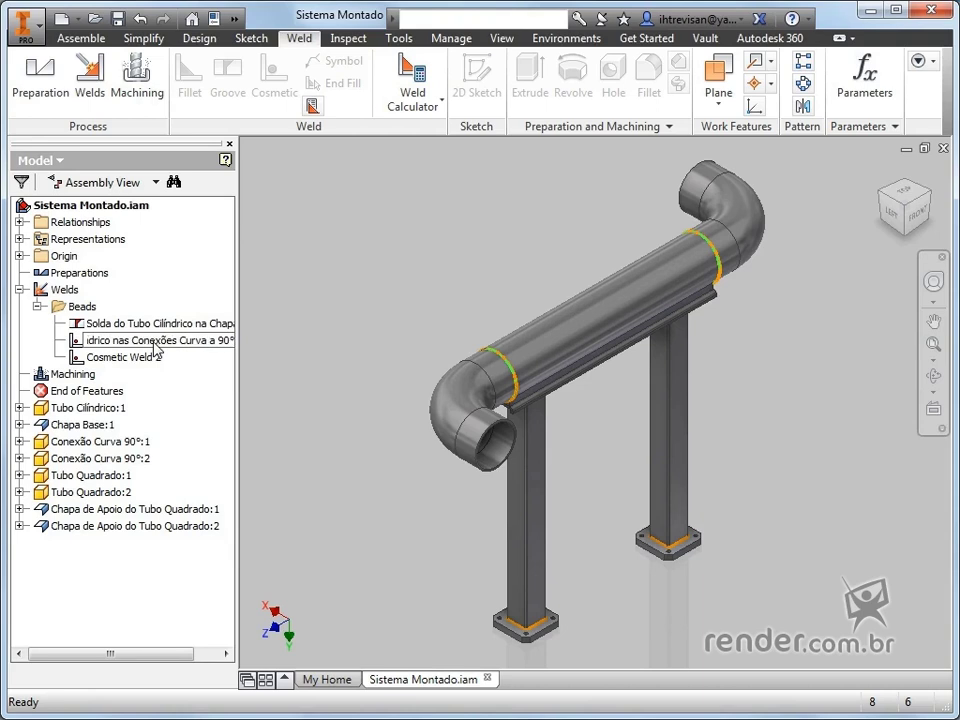
{"action": "key", "text": "Return"}
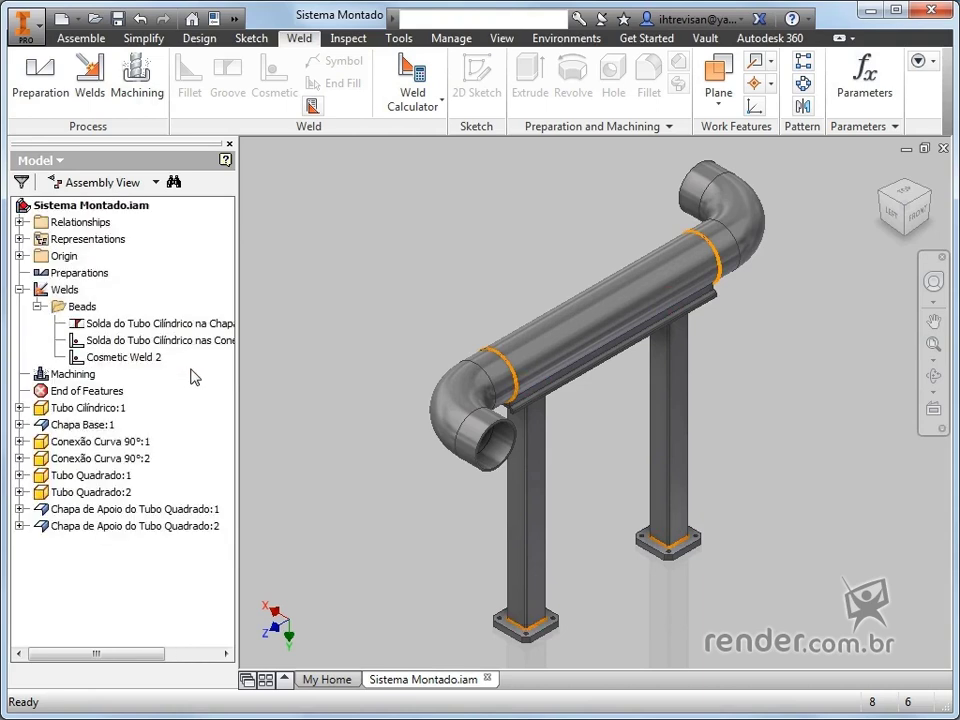
- Rename Cosmetic Weld 2 as "Soldas do Tubo Quadrado"
{"action": "left_click", "coordinate": [157, 366]}
{"action": "left_click", "coordinate": [157, 366]}
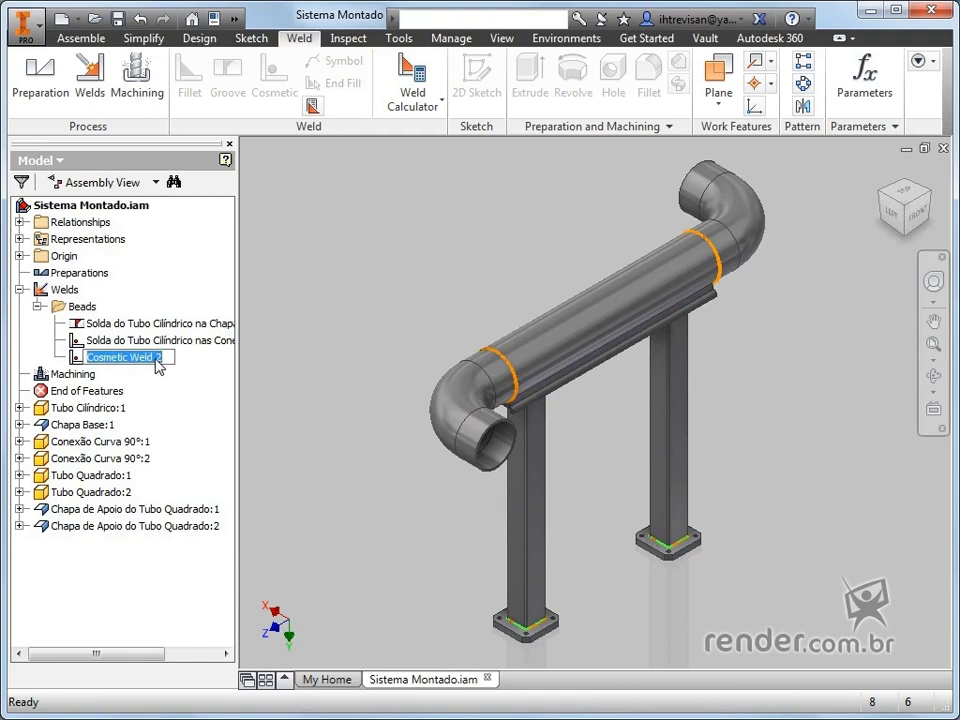
{"action": "type", "text": "Solda"}
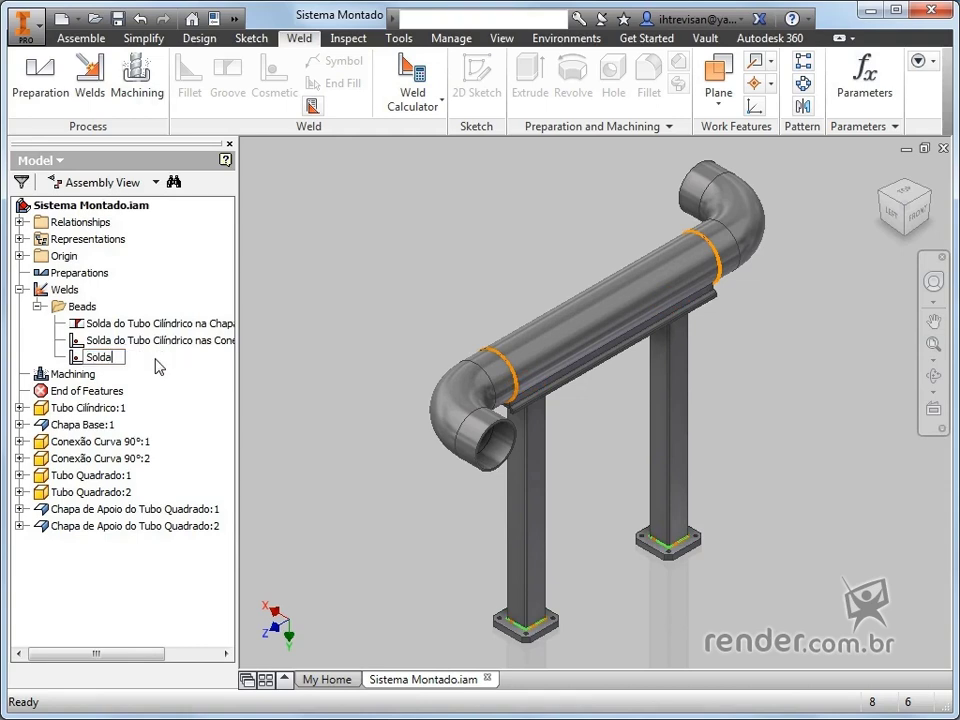
{"action": "type", "text": "s do Tubo Quadrado"}
{"action": "key", "text": "Return"}
- Save a weld bead report covering all subassemblies as the Excel file Weld Bead Report in the Peças folder, and review its weld entries in Excel
{"action": "left_click", "coordinate": [313, 106]}
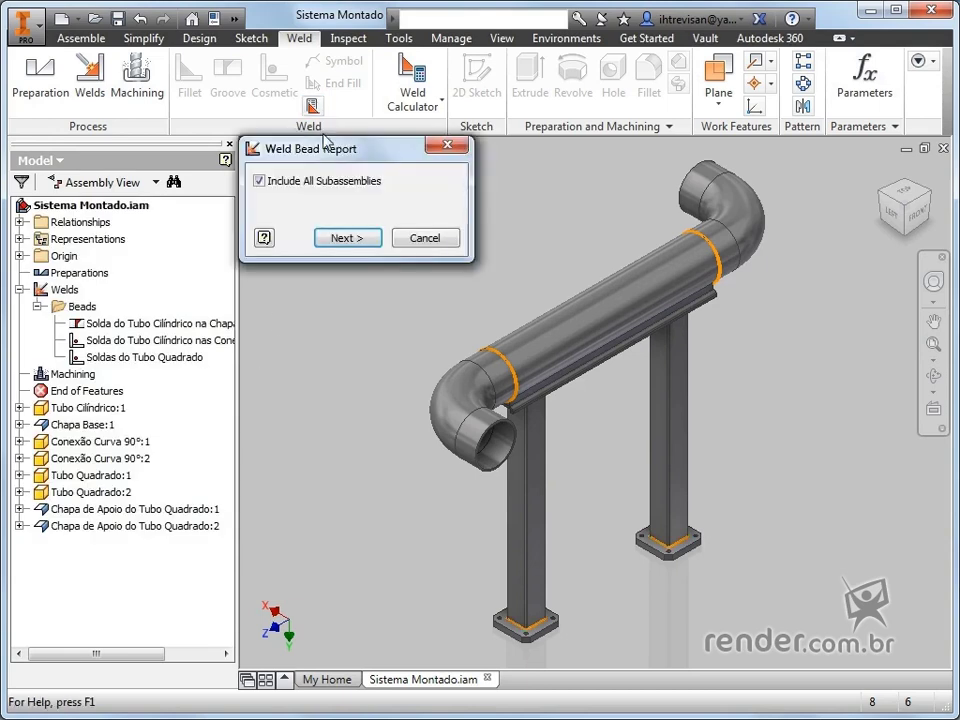
{"action": "left_click", "coordinate": [340, 237]}
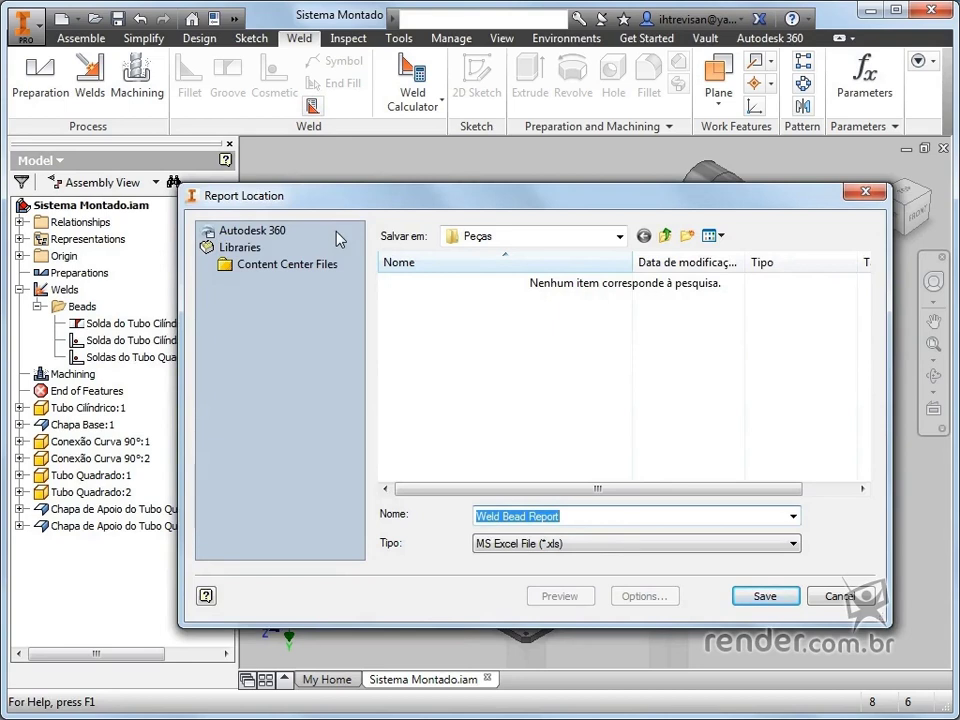
{"action": "left_click", "coordinate": [765, 597]}
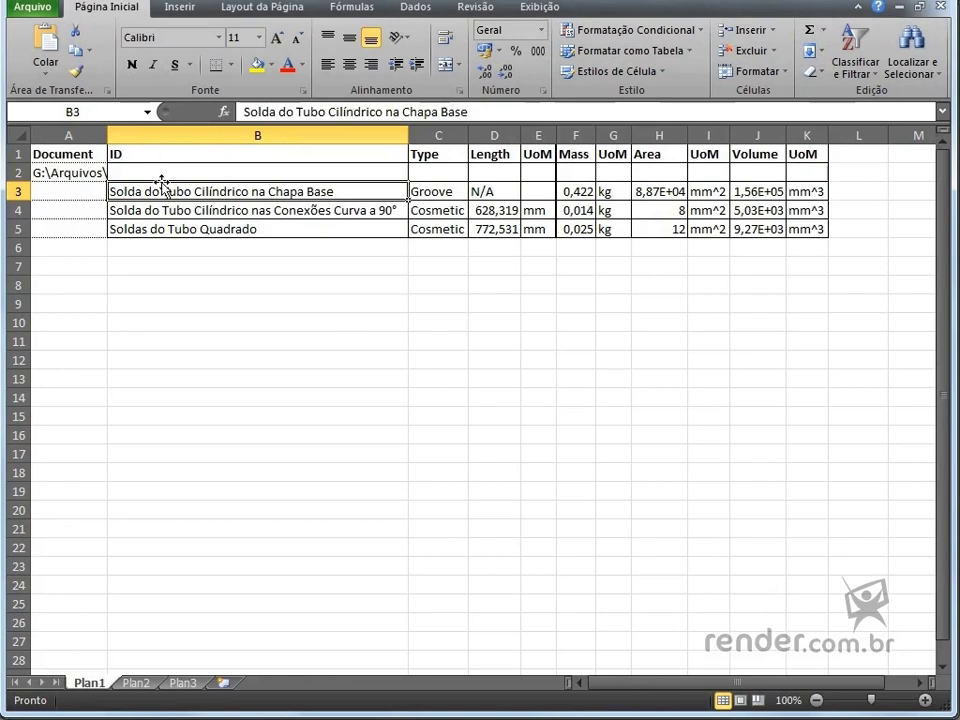
{"action": "left_click", "coordinate": [161, 212]}
{"action": "left_click", "coordinate": [164, 229]}
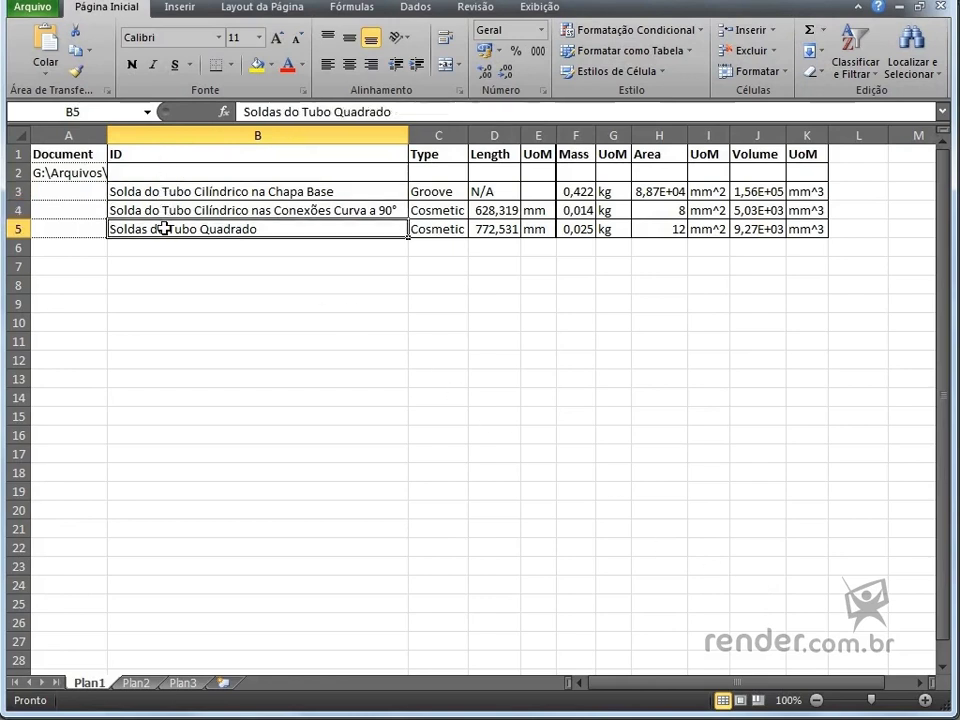